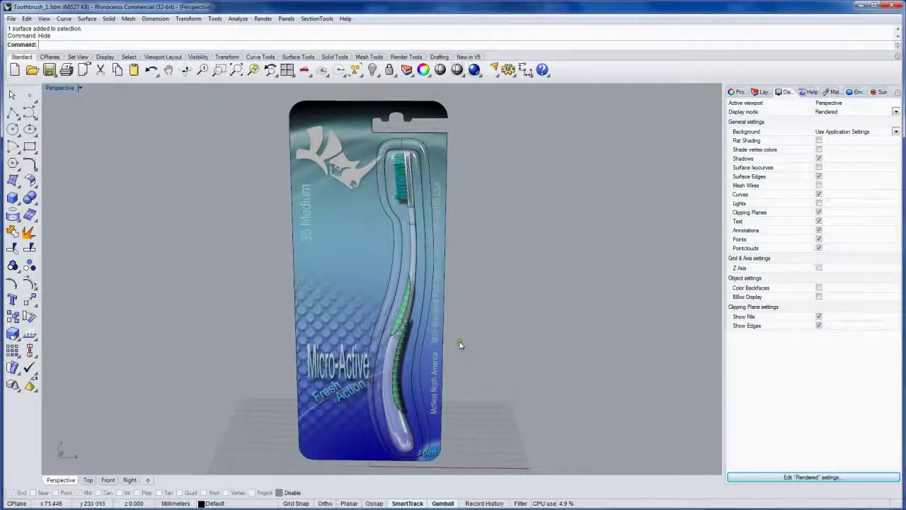
pyautogui.moveTo(472, 347); pyautogui.dragTo(492, 340, button='right')
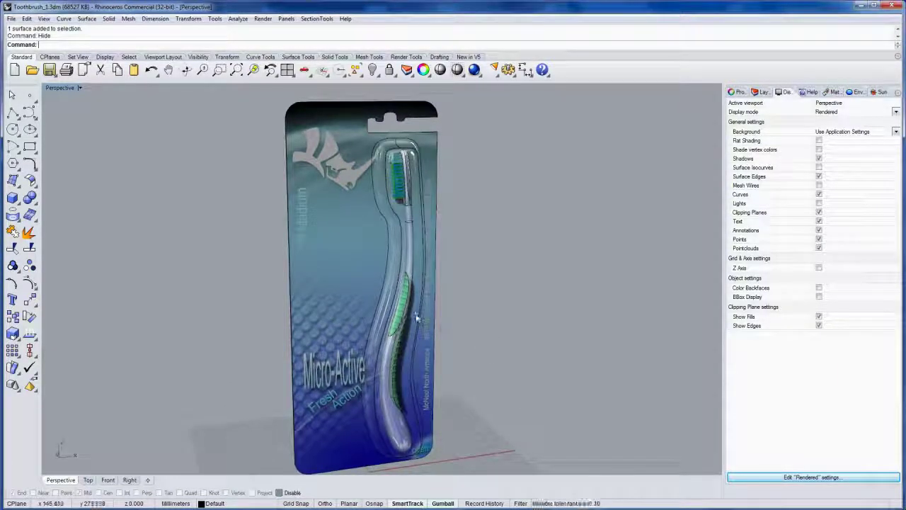
pyautogui.scroll(5, 417, 293)
pyautogui.keyDown('shift'); pyautogui.moveTo(417, 293); pyautogui.dragTo(390, 274, button='right'); pyautogui.keyUp('shift')
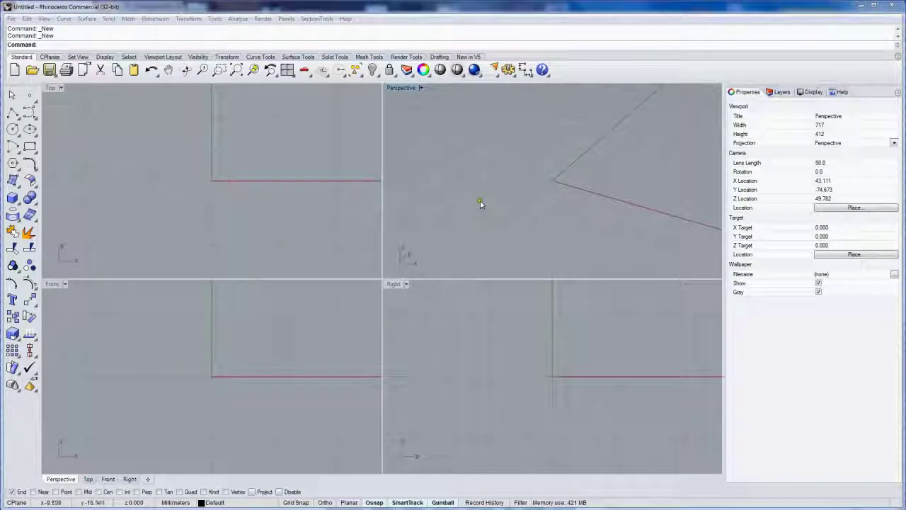
# Create a new empty model in millimetres from a template
pyautogui.click(14, 70)
pyautogui.doubleClick(361, 276)
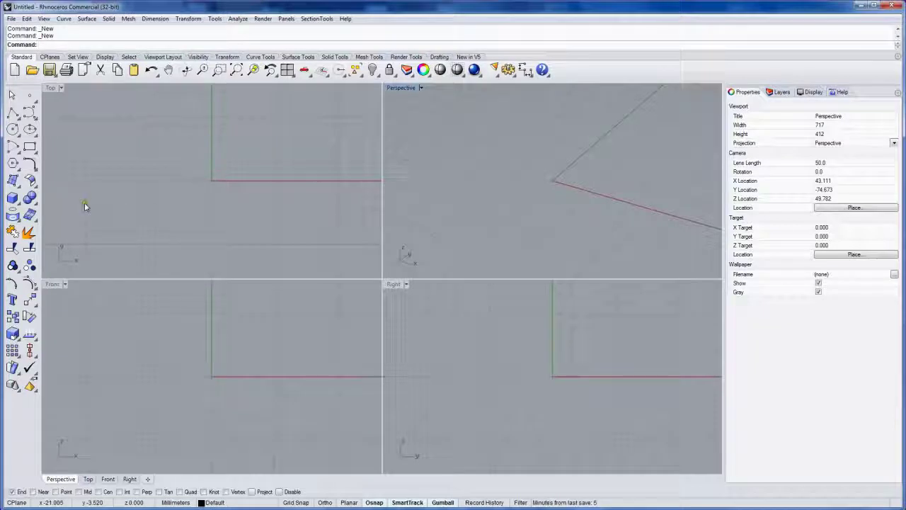
# Create a box with its base centred on the origin, 13 mm long, 190 mm wide and 25 mm high
pyautogui.click(12, 198)
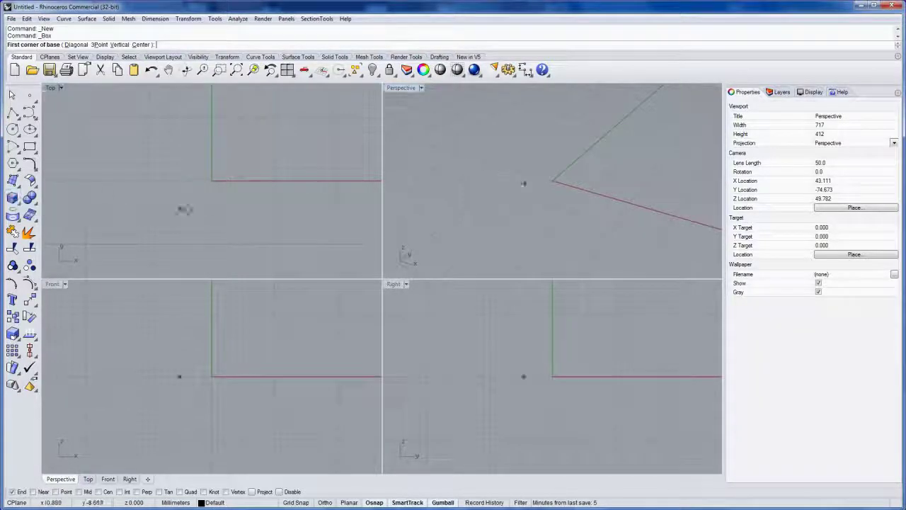
pyautogui.click(141, 45)
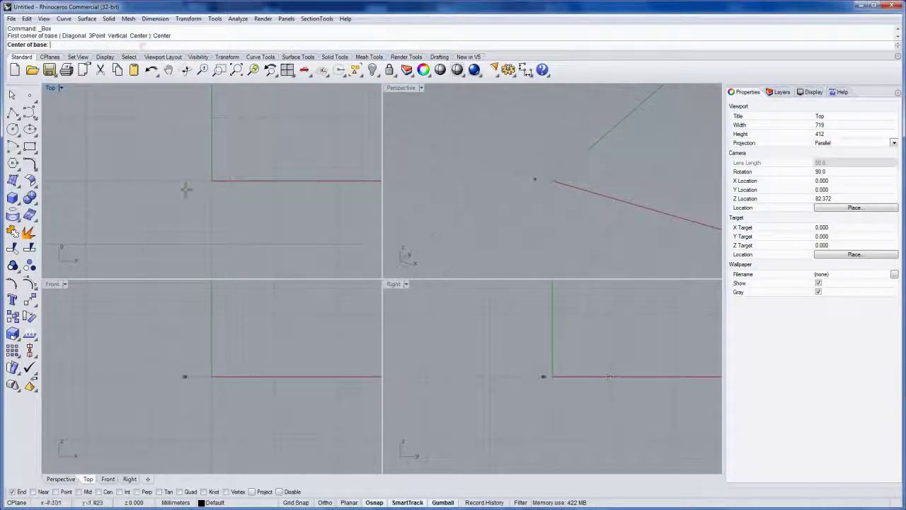
pyautogui.write('0')
pyautogui.press('Return')
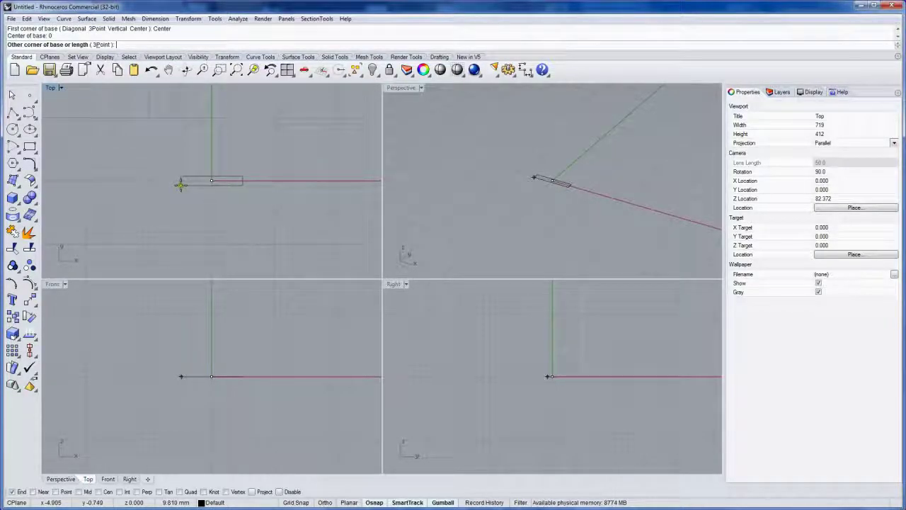
pyautogui.write('13')
pyautogui.press('Return')
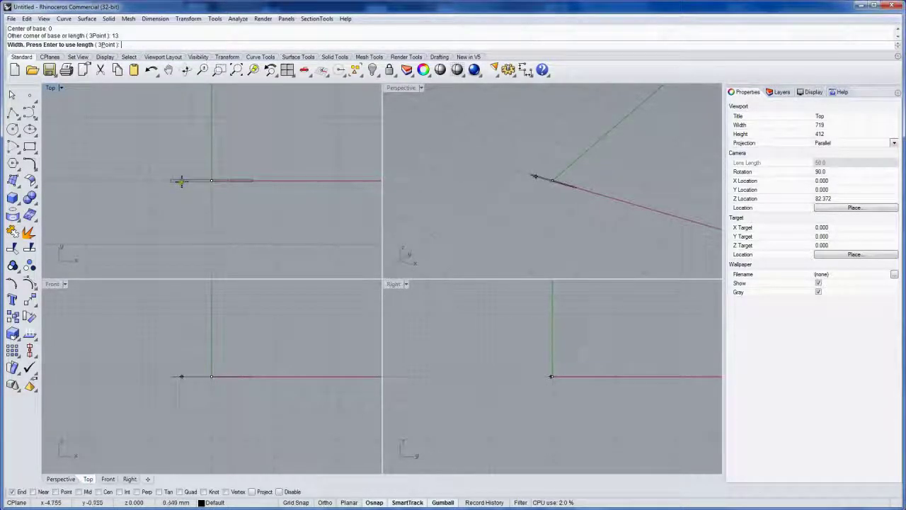
pyautogui.write('190')
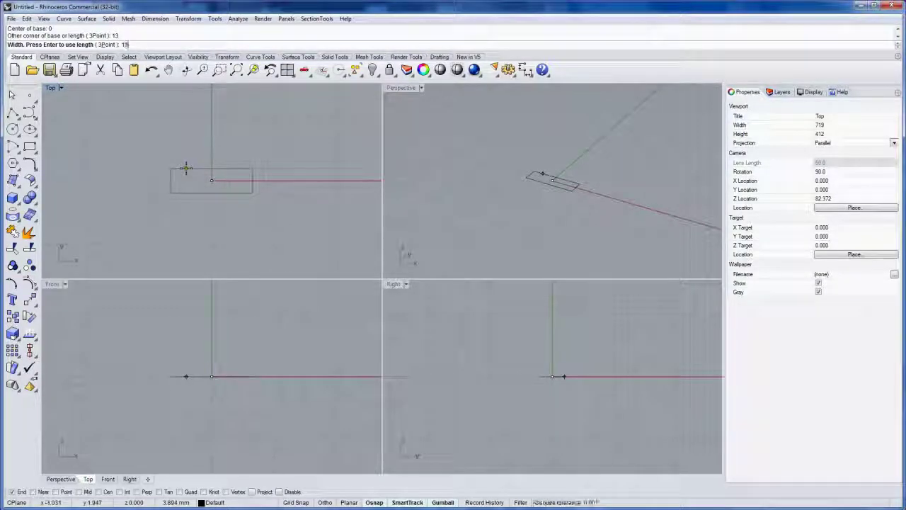
pyautogui.press('Return')
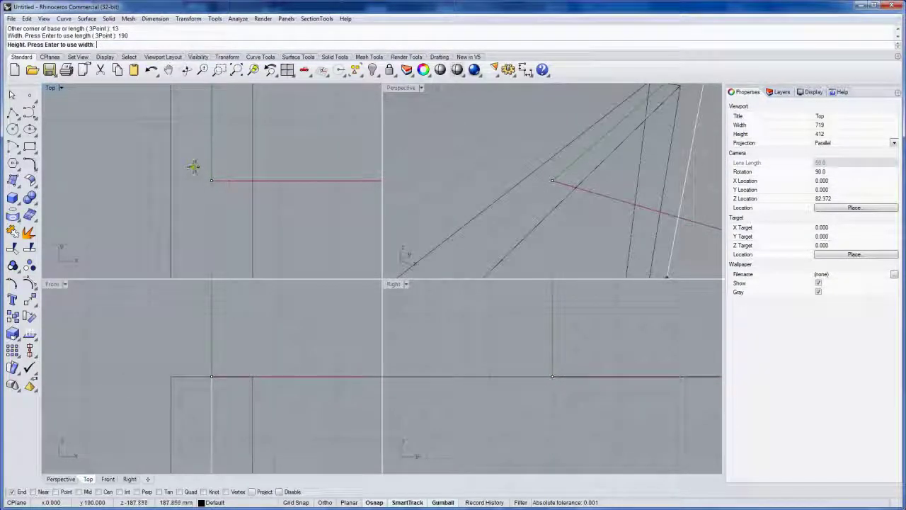
pyautogui.write('25')
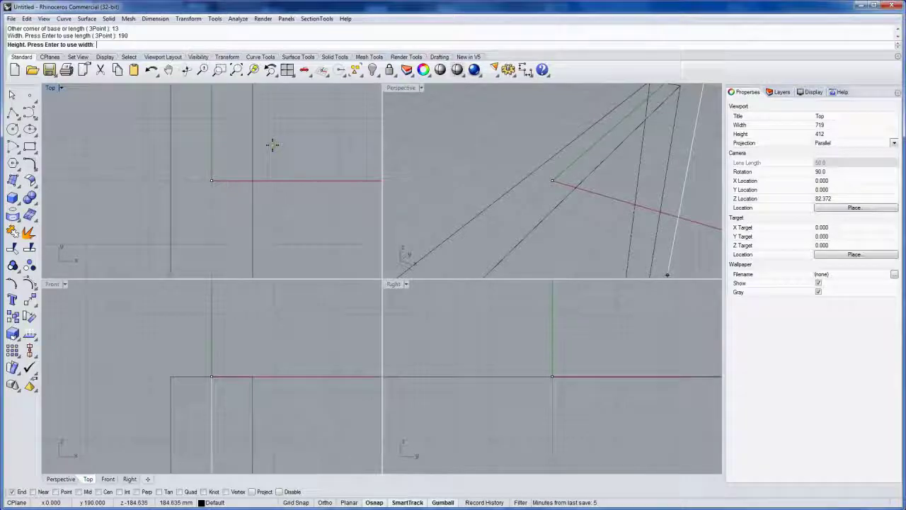
pyautogui.press('Return')
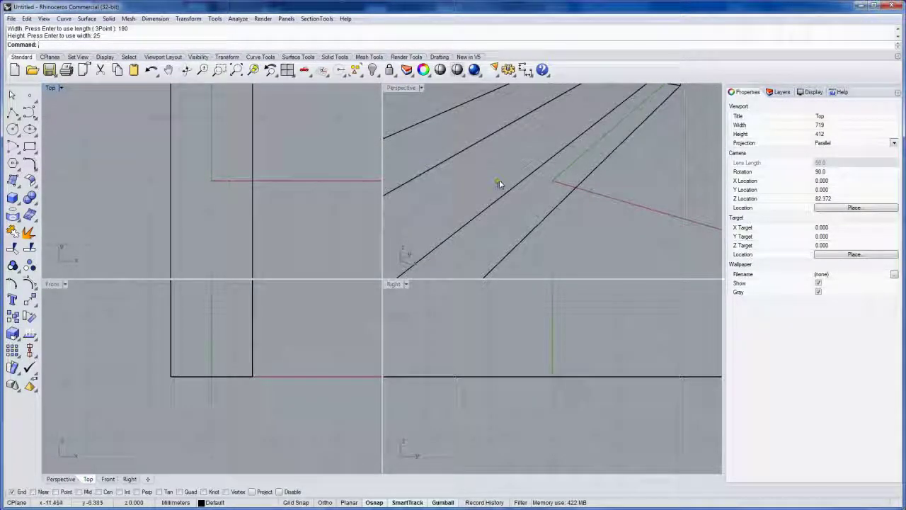
# Lock the box so it serves as a non-selectable reference volume
pyautogui.write('ZEA')
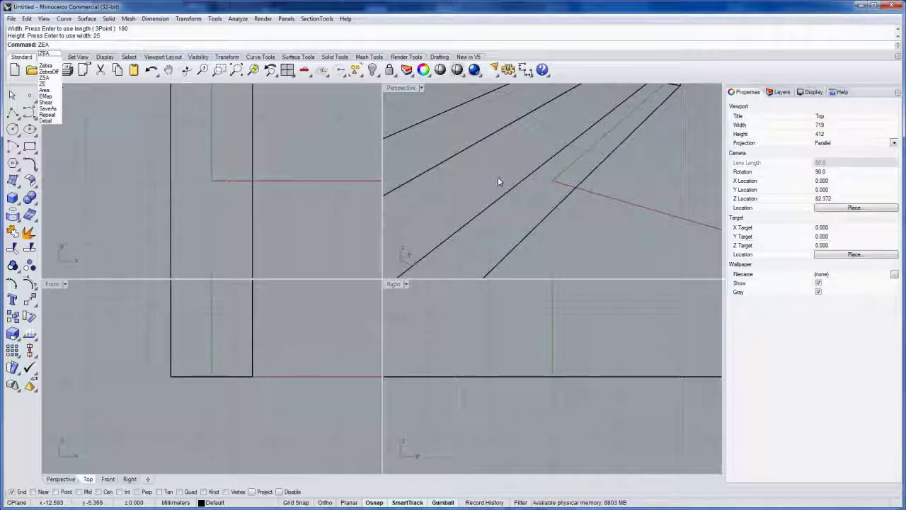
pyautogui.press('Return')
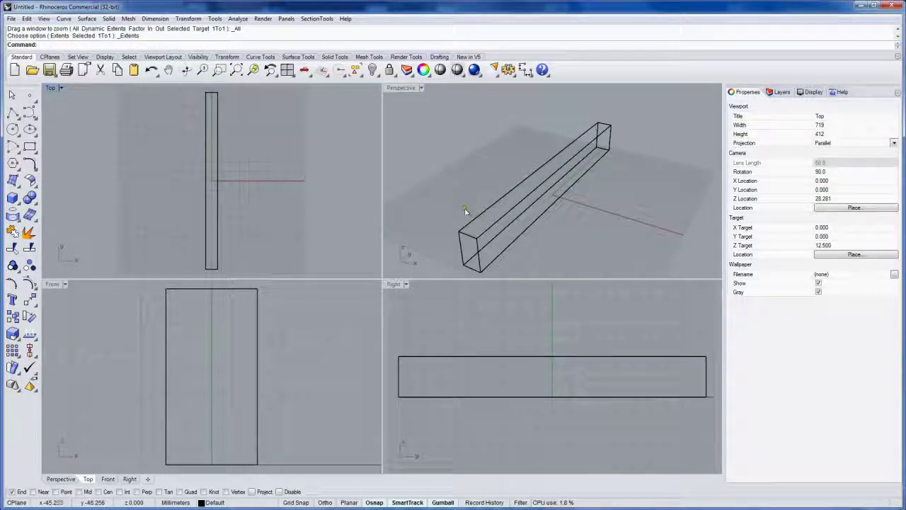
pyautogui.moveTo(465, 210); pyautogui.dragTo(569, 209, button='right')
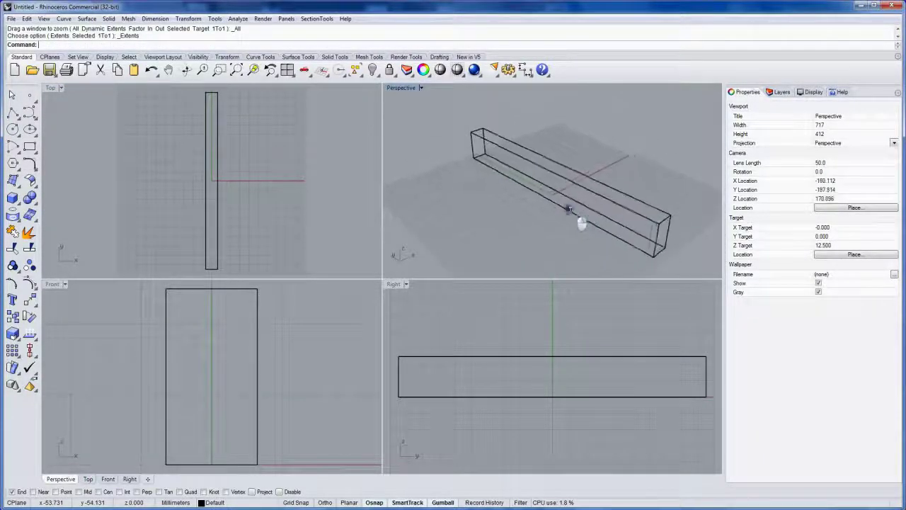
pyautogui.click(569, 208)
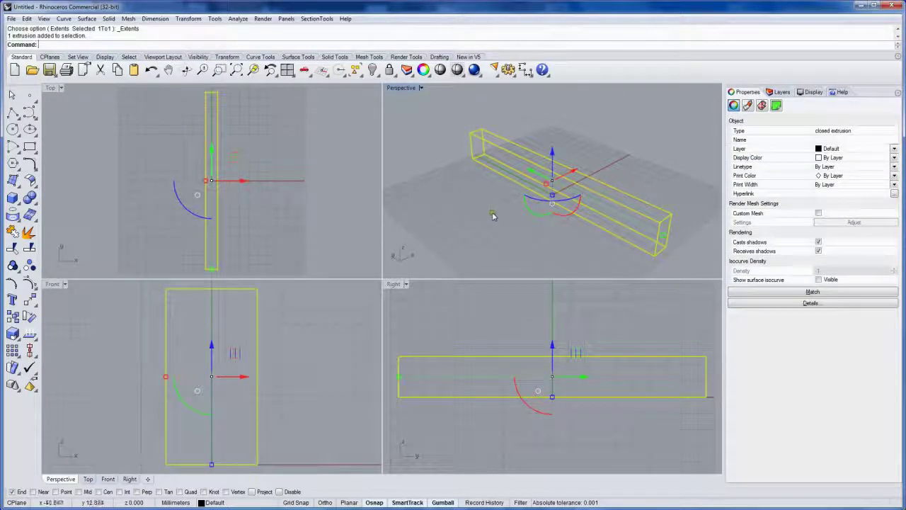
pyautogui.click(389, 69)
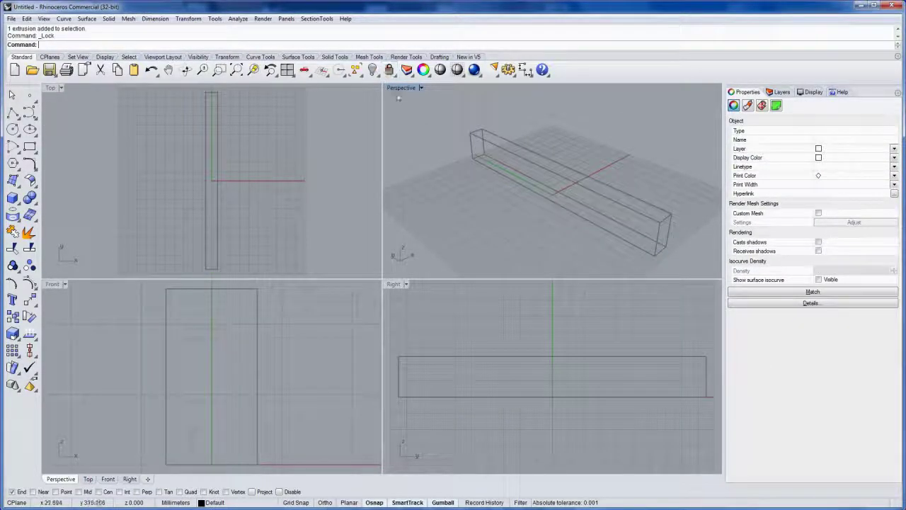
pyautogui.click(597, 225)
# Draw a deformable 10-point circle about 7 mm in radius near the box's centre in the Front view and move it to the box's front end
pyautogui.moveTo(529, 239)
pyautogui.mouseDown(button='right')
pyautogui.moveTo(634, 233)
pyautogui.moveTo(517, 225)
pyautogui.moveTo(566, 221)
pyautogui.moveTo(552, 227)
pyautogui.mouseUp(button='right')
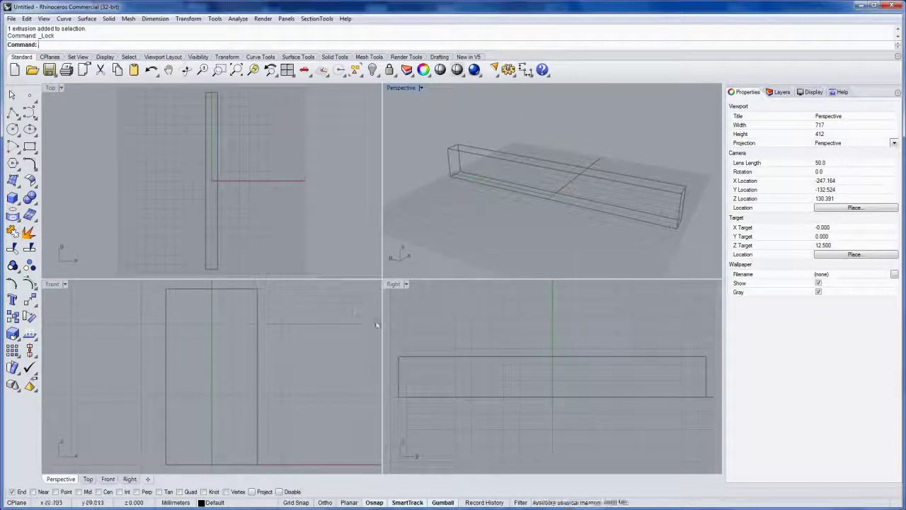
pyautogui.click(13, 129)
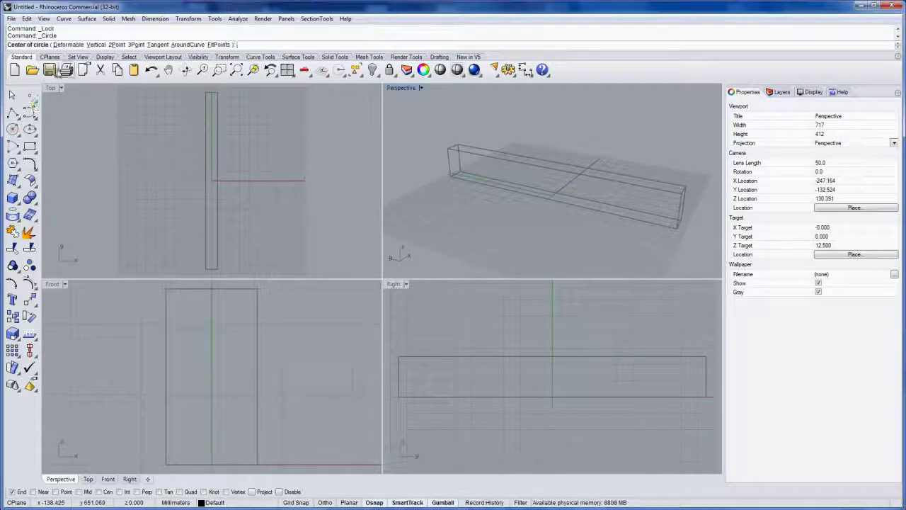
pyautogui.click(68, 45)
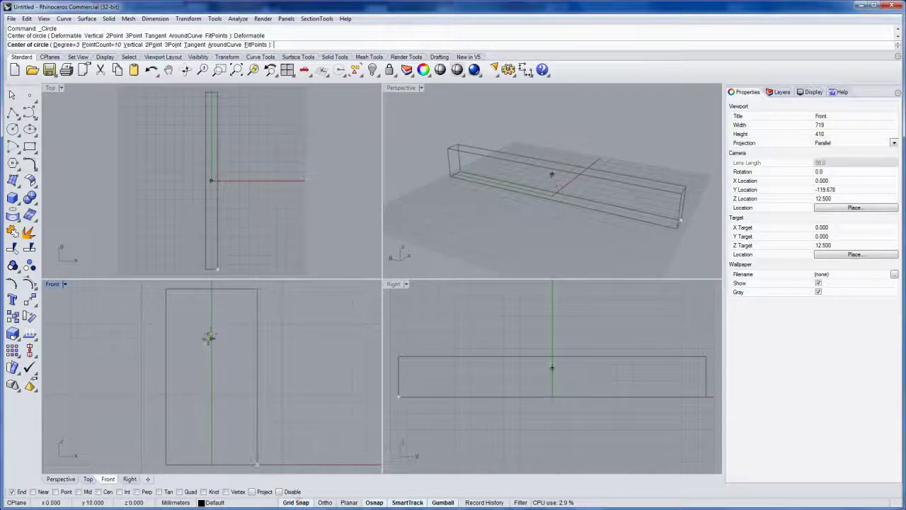
pyautogui.click(212, 380)
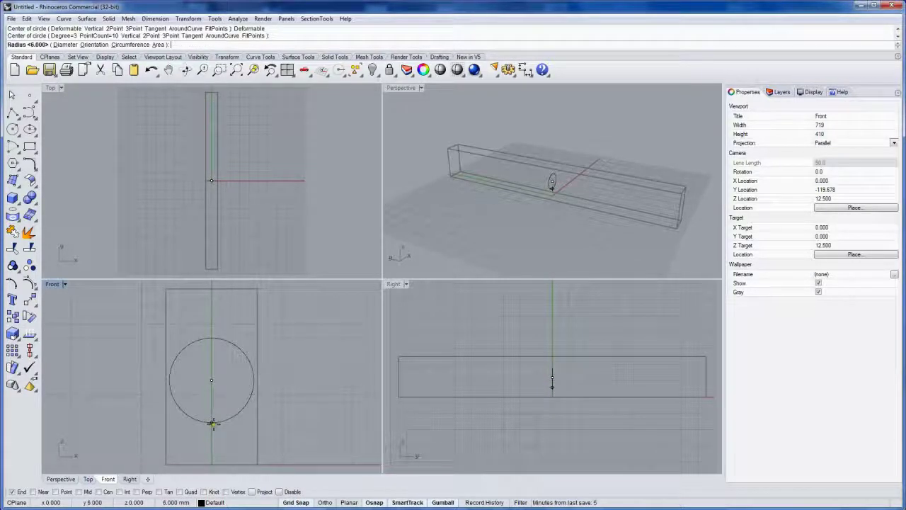
pyautogui.click(214, 428)
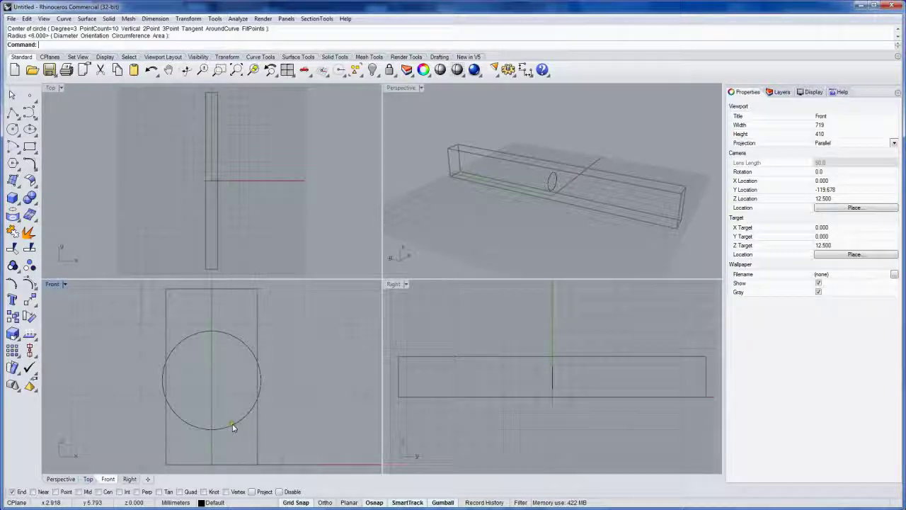
pyautogui.click(236, 421)
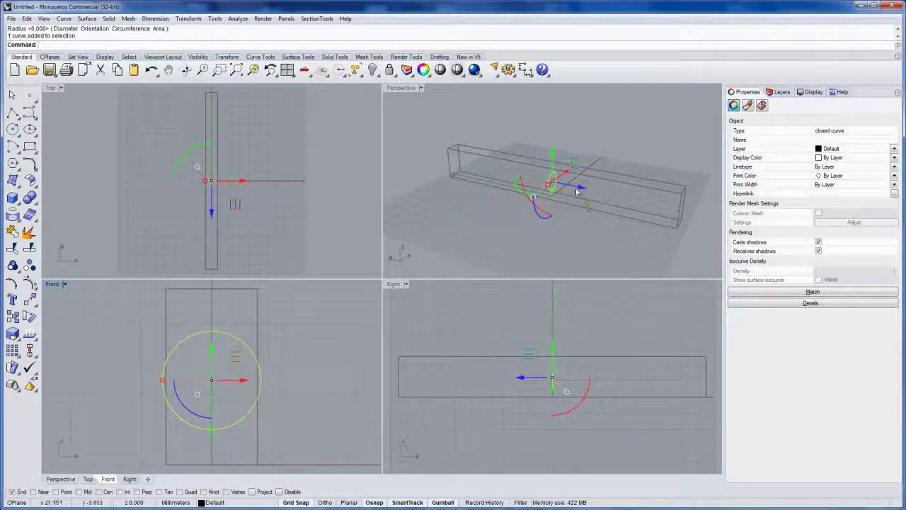
pyautogui.moveTo(577, 191); pyautogui.dragTo(713, 219)
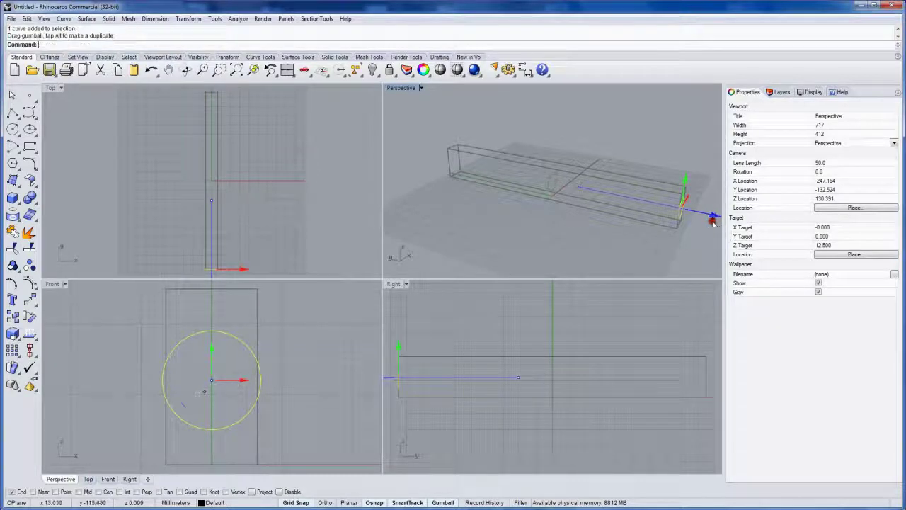
# Make a linear array of 9 circles spaced along the full length of the box
pyautogui.doubleClick(409, 88)
pyautogui.moveTo(496, 243); pyautogui.dragTo(456, 238, button='right')
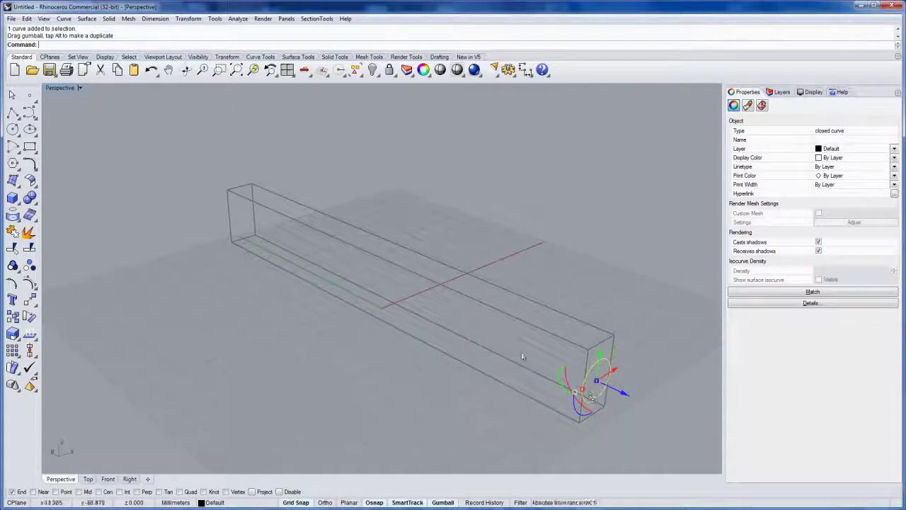
pyautogui.moveTo(261, 231); pyautogui.dragTo(274, 289, button='right')
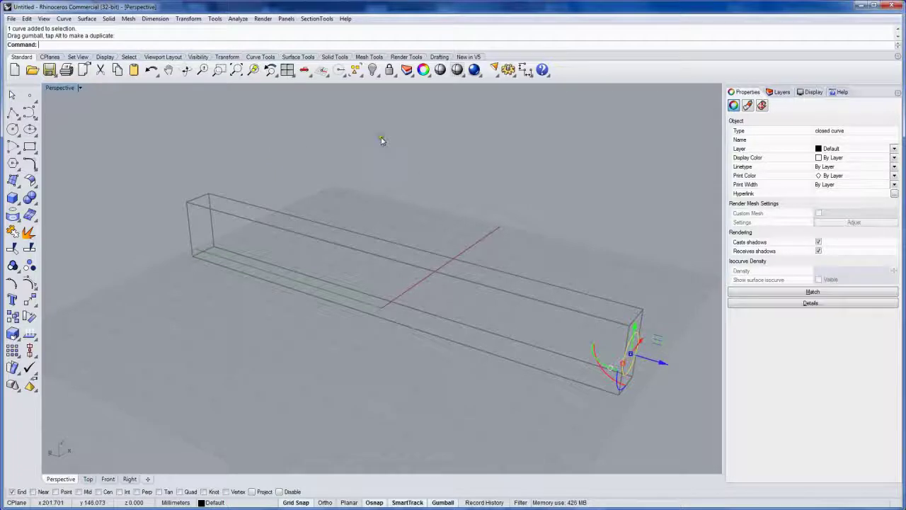
pyautogui.click(227, 57)
pyautogui.click(224, 74)
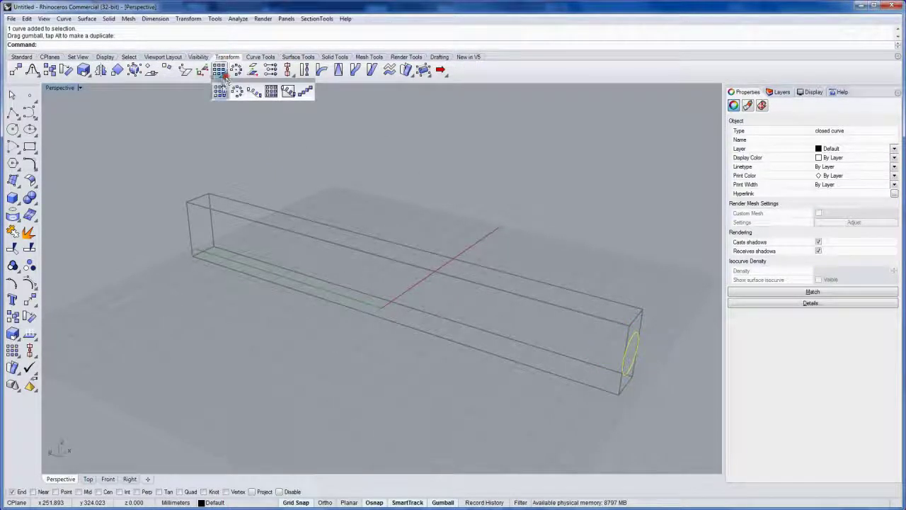
pyautogui.click(305, 93)
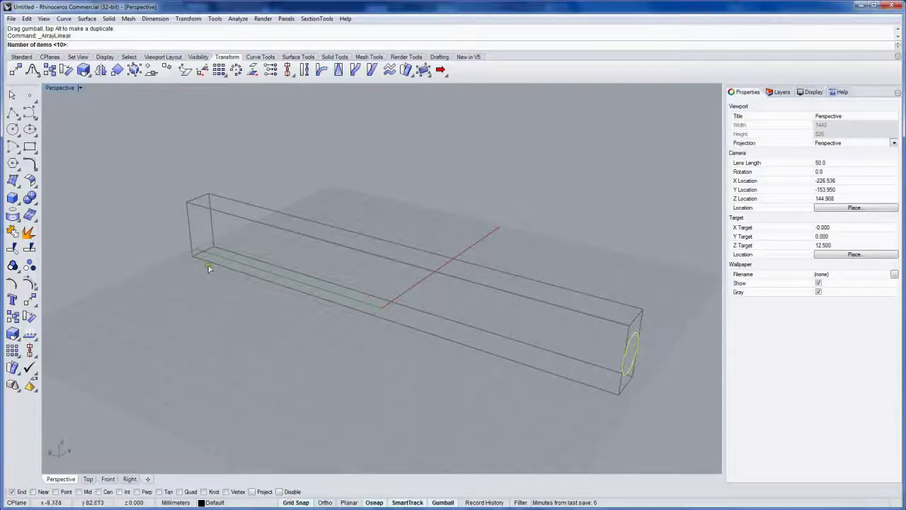
pyautogui.write('9')
pyautogui.press('Return')
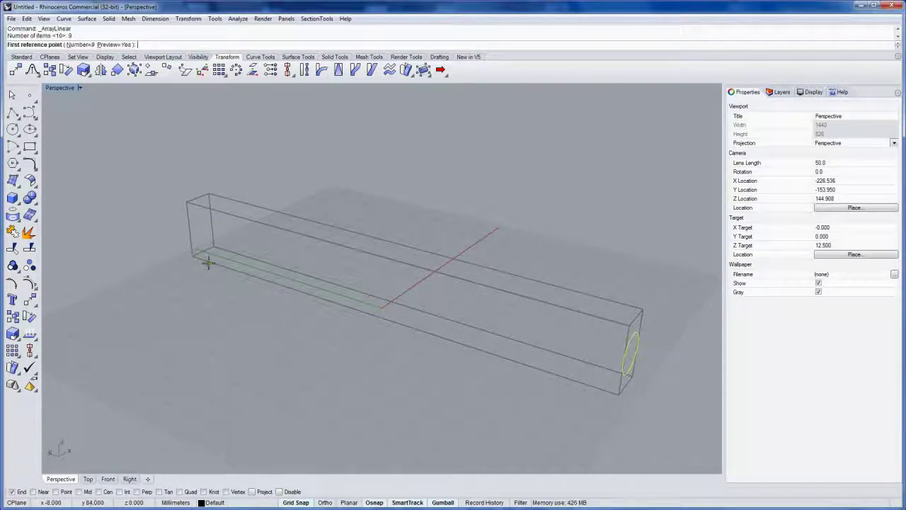
pyautogui.click(619, 391)
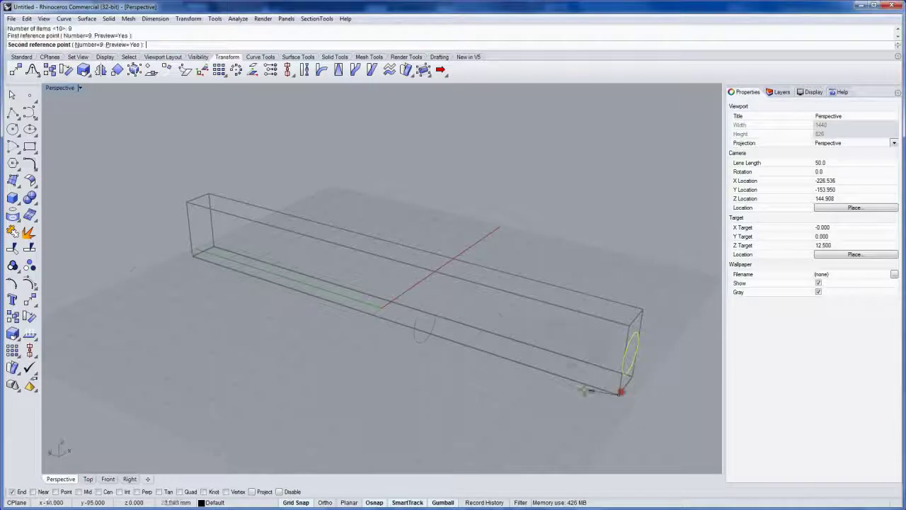
pyautogui.click(538, 382)
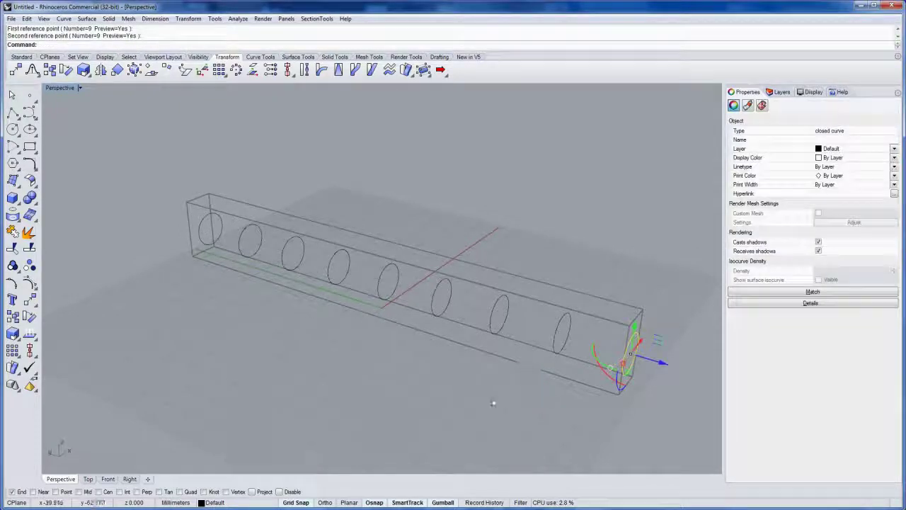
pyautogui.moveTo(420, 385); pyautogui.dragTo(474, 381, button='right')
pyautogui.click(456, 375)
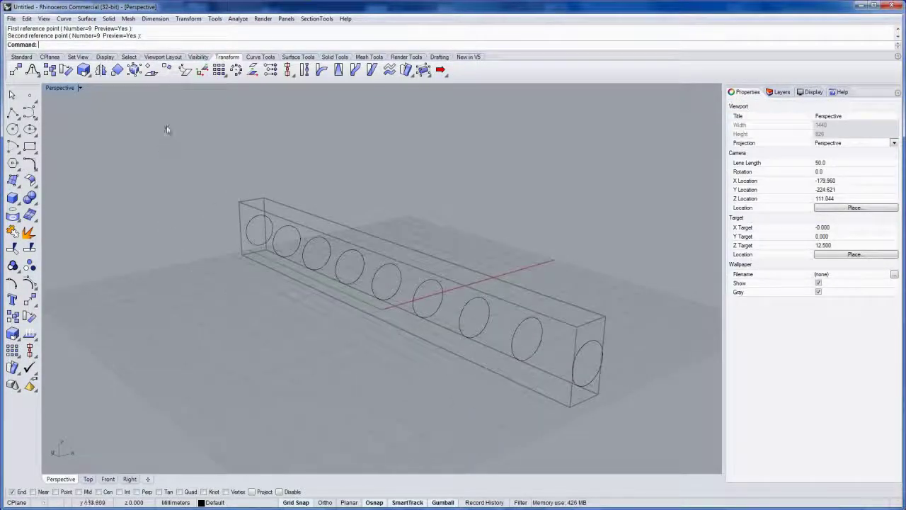
# Loft through all nine circles with history recording on, using the Normal style without simplifying the cross-sections
pyautogui.click(297, 56)
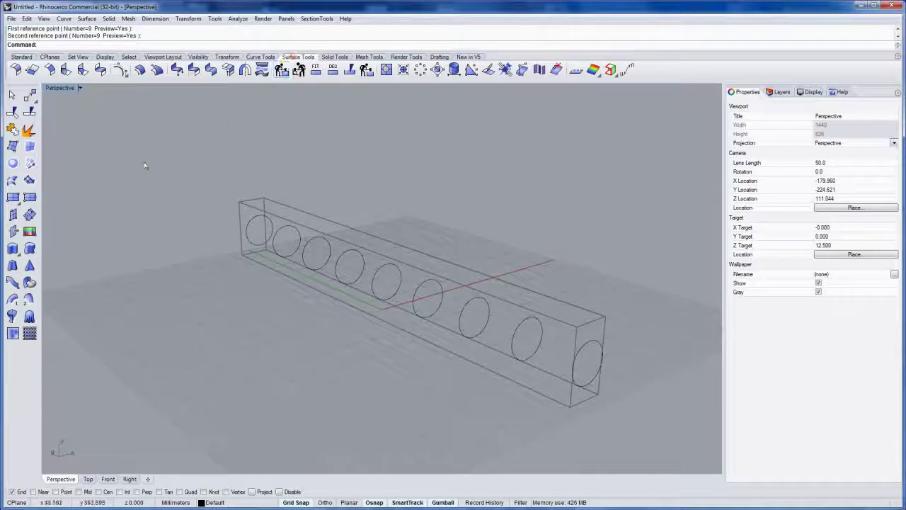
pyautogui.click(12, 179)
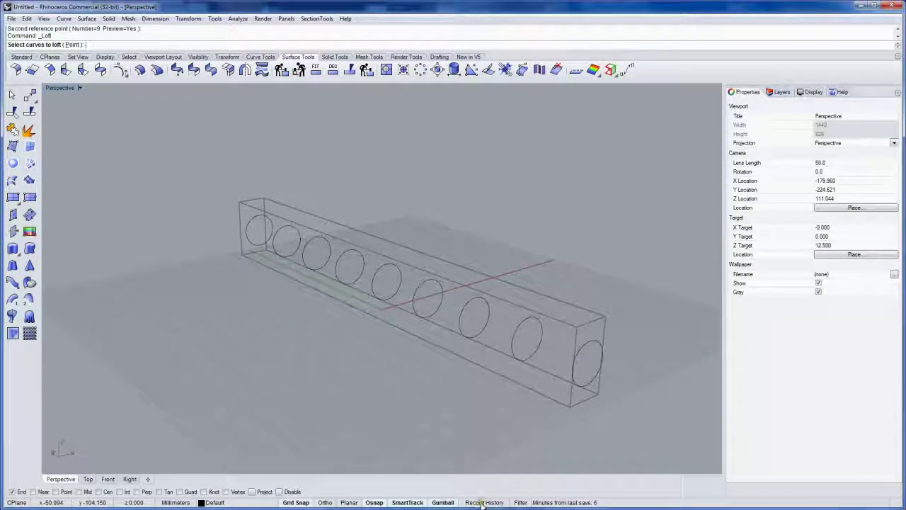
pyautogui.moveTo(211, 178); pyautogui.dragTo(634, 424)
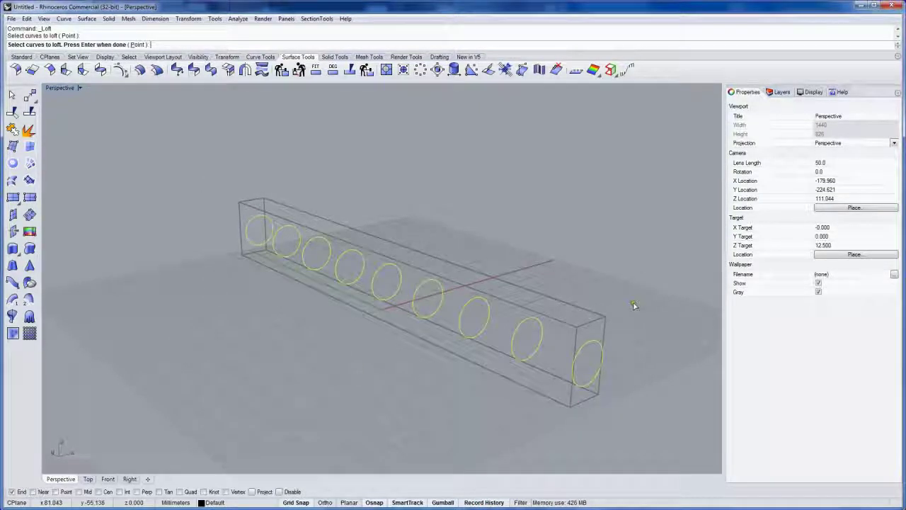
pyautogui.press('Return')
pyautogui.press('Return')
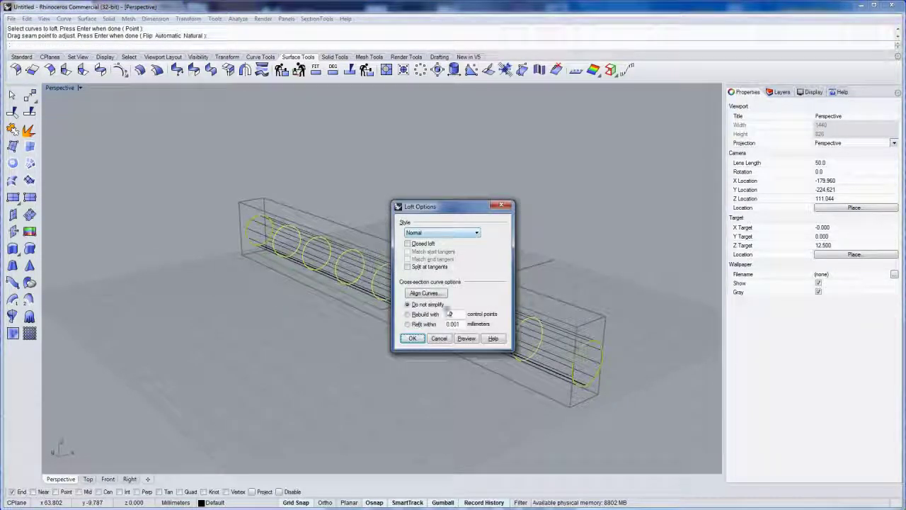
pyautogui.click(414, 339)
# Exclude surfaces in the selection filter so the circles can be picked without the lofted surface
pyautogui.moveTo(485, 397); pyautogui.dragTo(545, 380, button='right')
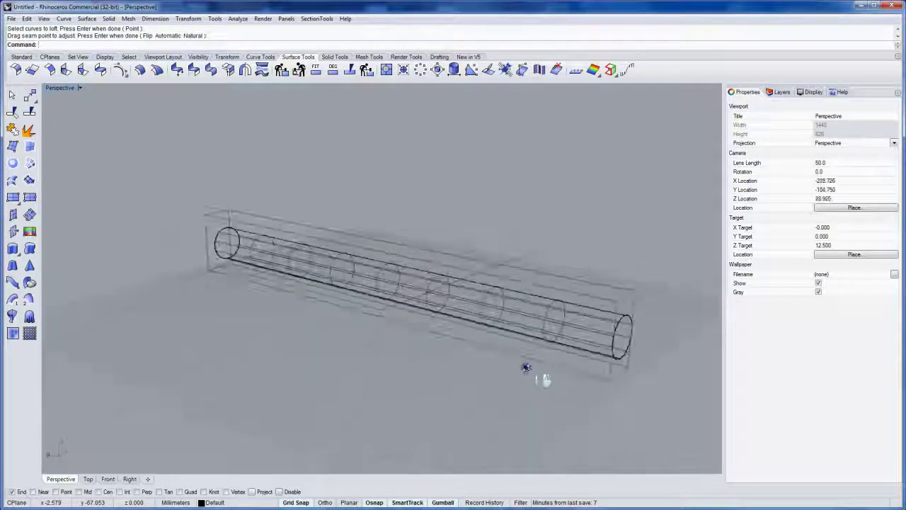
pyautogui.click(629, 312)
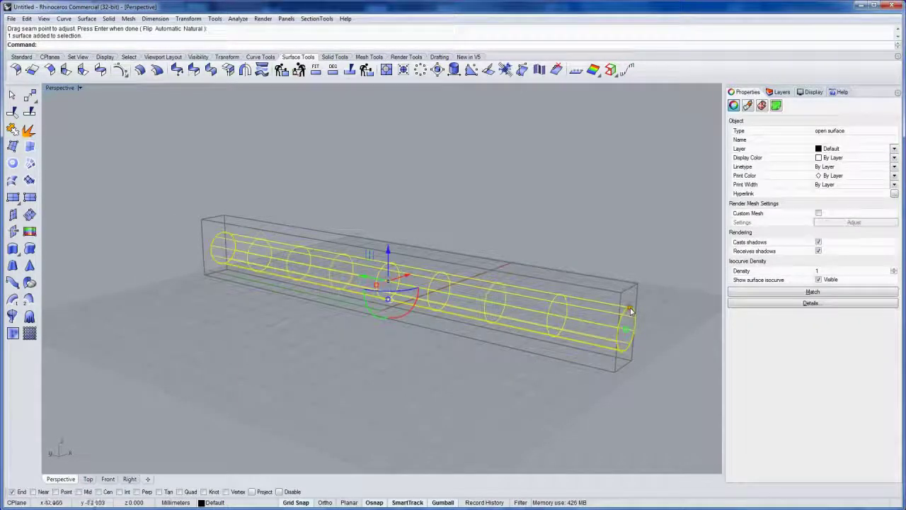
pyautogui.click(631, 312)
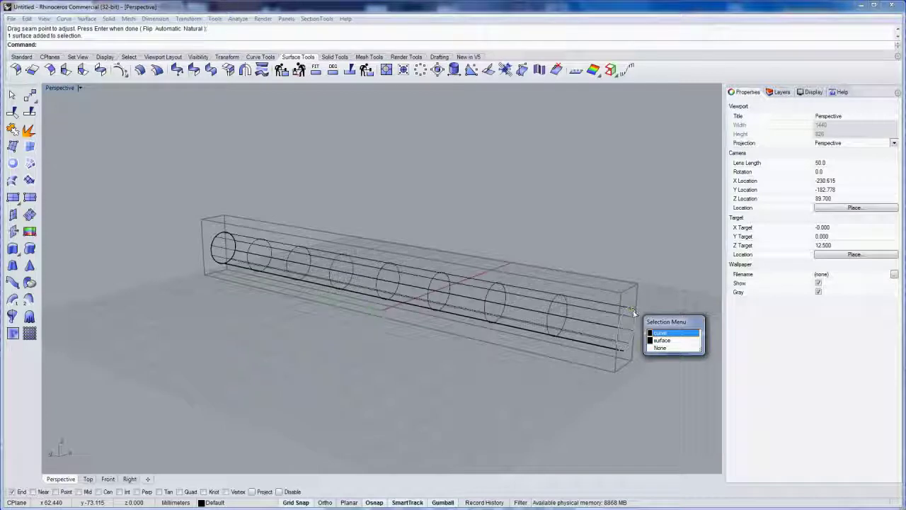
pyautogui.click(674, 332)
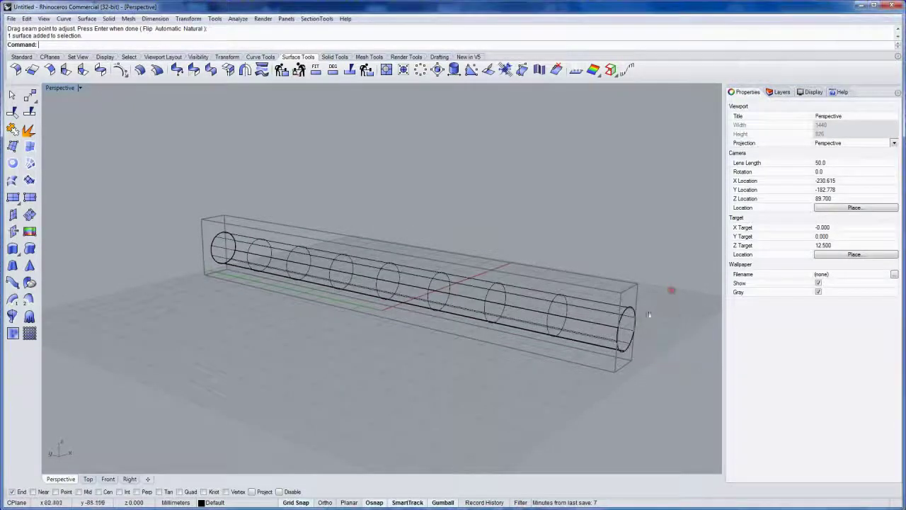
pyautogui.click(519, 501)
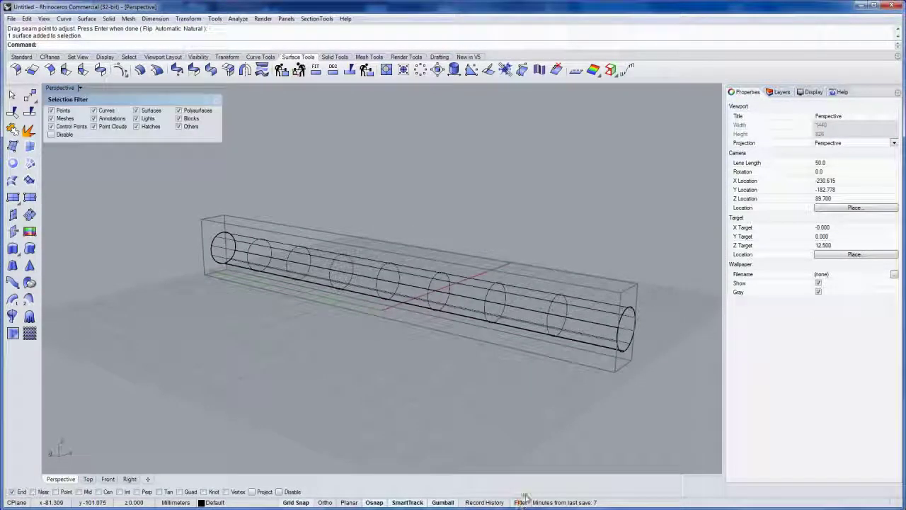
pyautogui.click(136, 111)
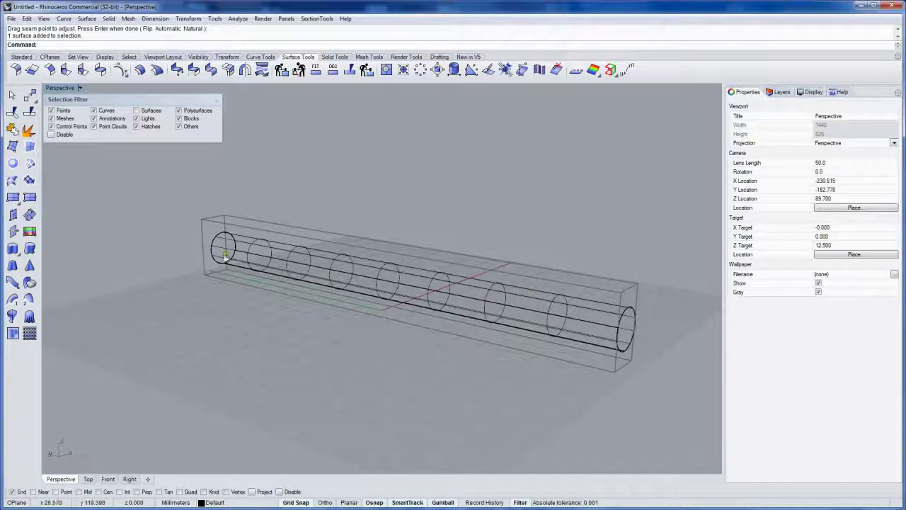
pyautogui.press('Return')
# Select the circle at the loft's front end and scale it down uniformly to taper the tip
pyautogui.click(635, 310)
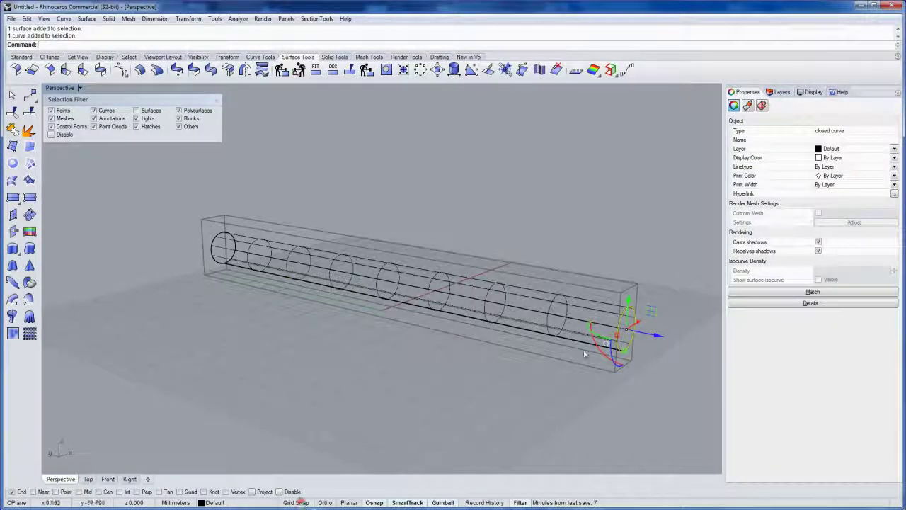
pyautogui.moveTo(618, 336); pyautogui.dragTo(602, 360)
pyautogui.scroll(5, 637, 364)
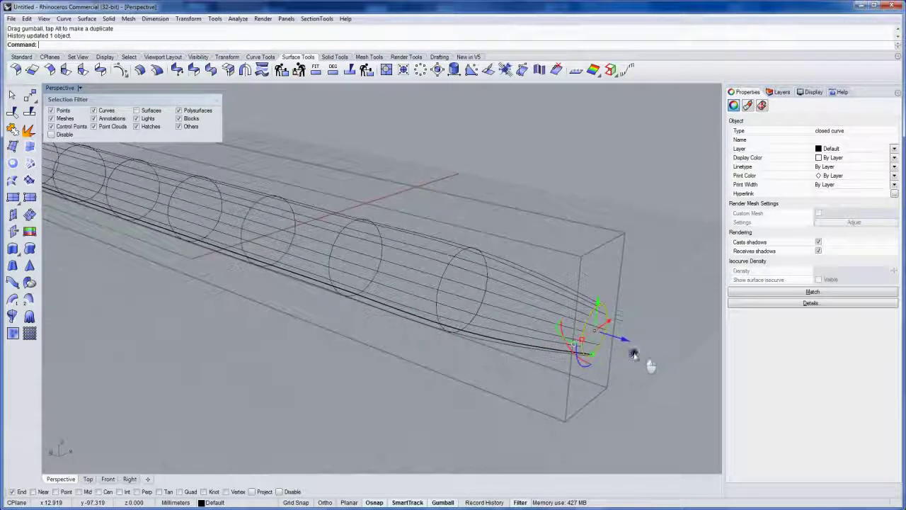
# Move the second circle from the front close to the end circle and scale it down, working in the Perspective and Right views
pyautogui.click(456, 260)
pyautogui.moveTo(487, 300); pyautogui.dragTo(536, 335)
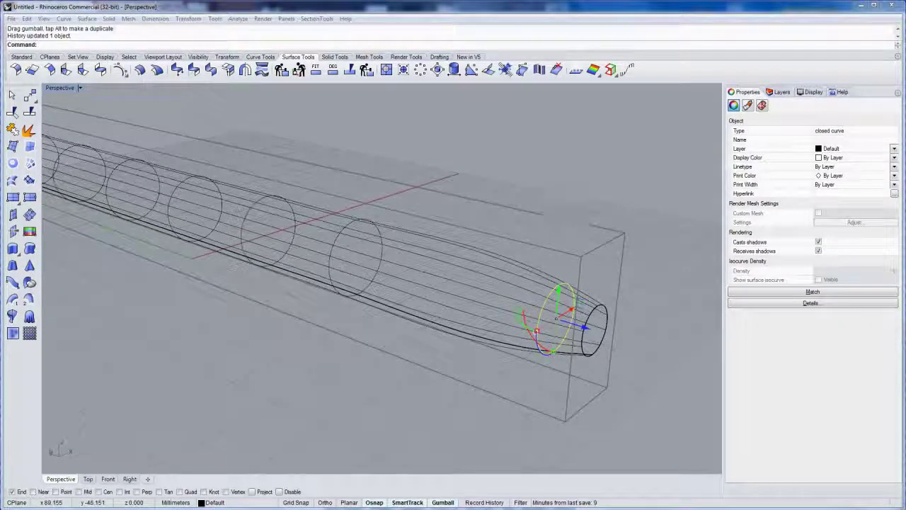
pyautogui.moveTo(439, 318); pyautogui.dragTo(456, 308, button='right')
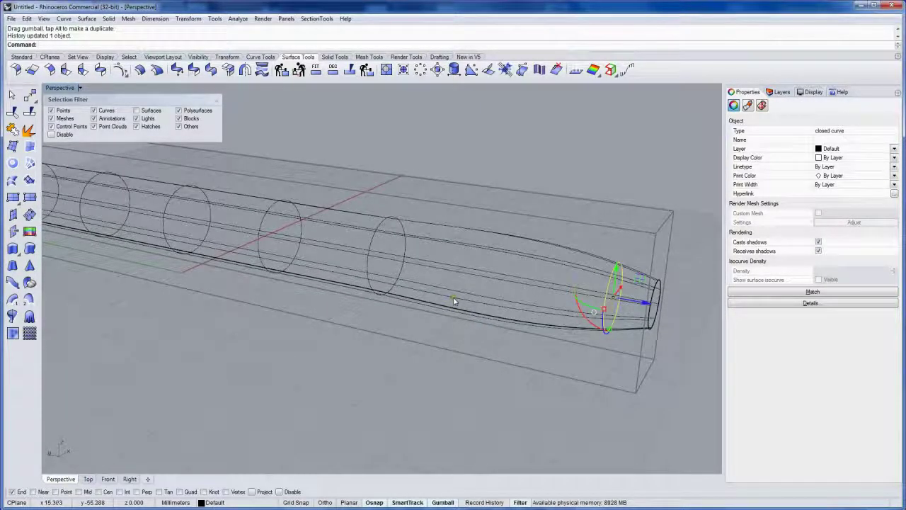
pyautogui.hotkey('ctrl', 'F1')
pyautogui.hotkey('ctrl', 'F2')
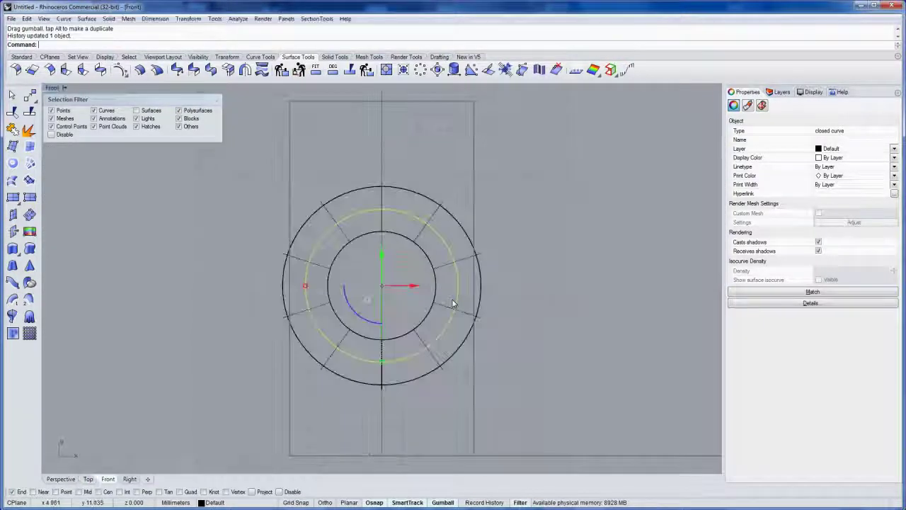
pyautogui.hotkey('ctrl', 'F3')
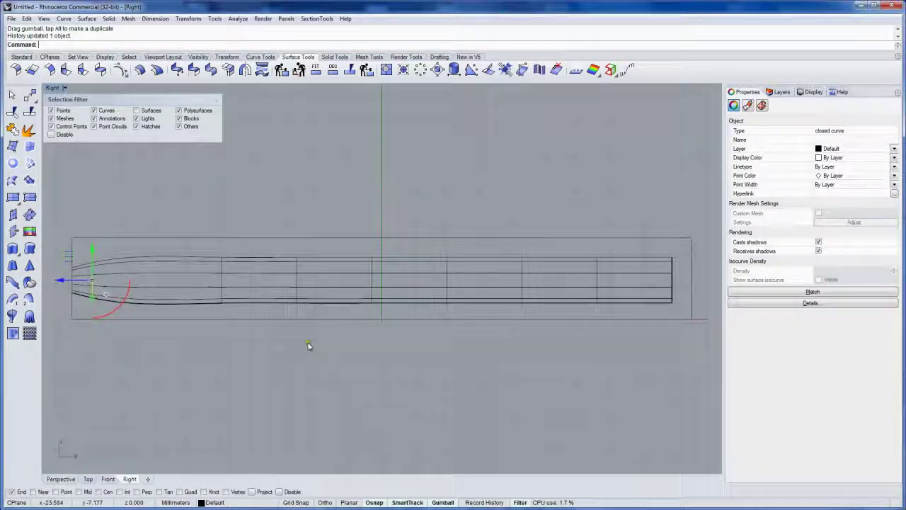
pyautogui.moveTo(172, 329); pyautogui.dragTo(203, 329, button='right')
pyautogui.moveTo(95, 281); pyautogui.dragTo(83, 282)
# Move the third circle close behind the second one and scale the end circle down further
pyautogui.click(252, 270)
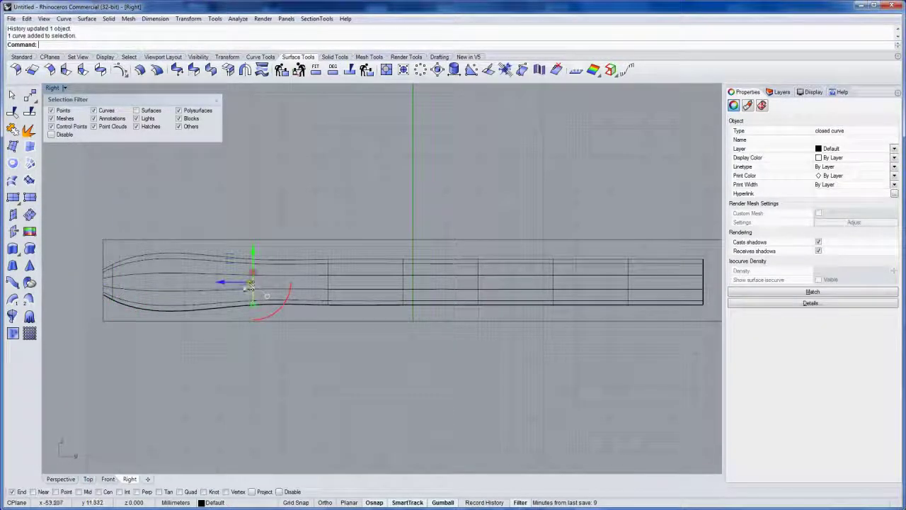
pyautogui.moveTo(235, 282); pyautogui.dragTo(126, 282)
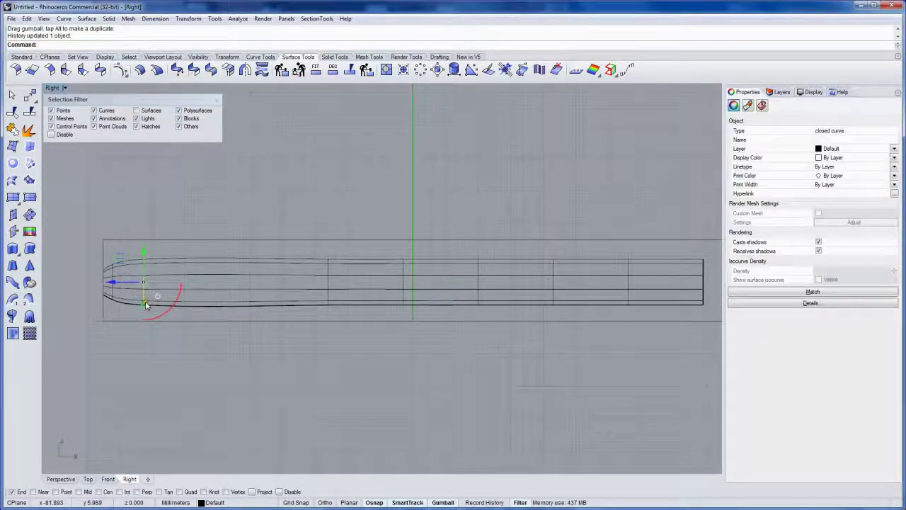
pyautogui.click(103, 281)
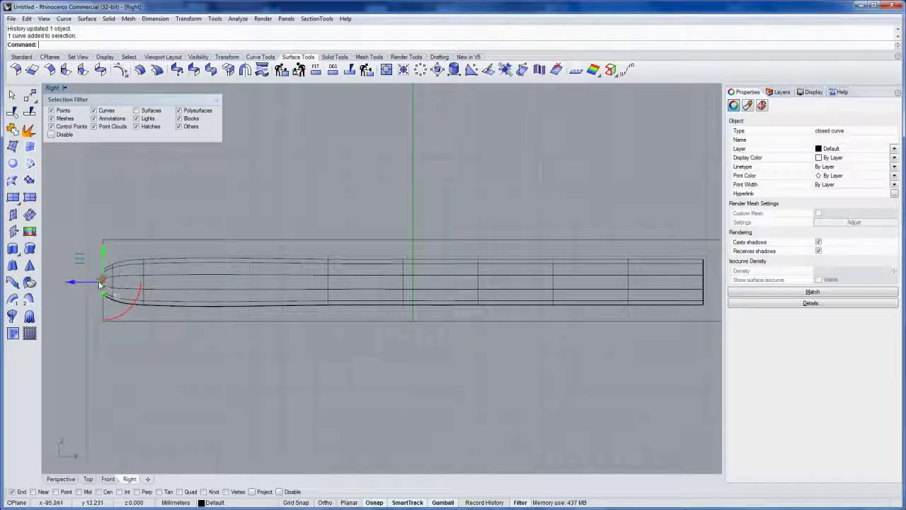
pyautogui.moveTo(104, 295); pyautogui.dragTo(86, 297)
# Pull the third circle nearer to the tip and move the fourth circle toward the front end of the handle
pyautogui.click(143, 271)
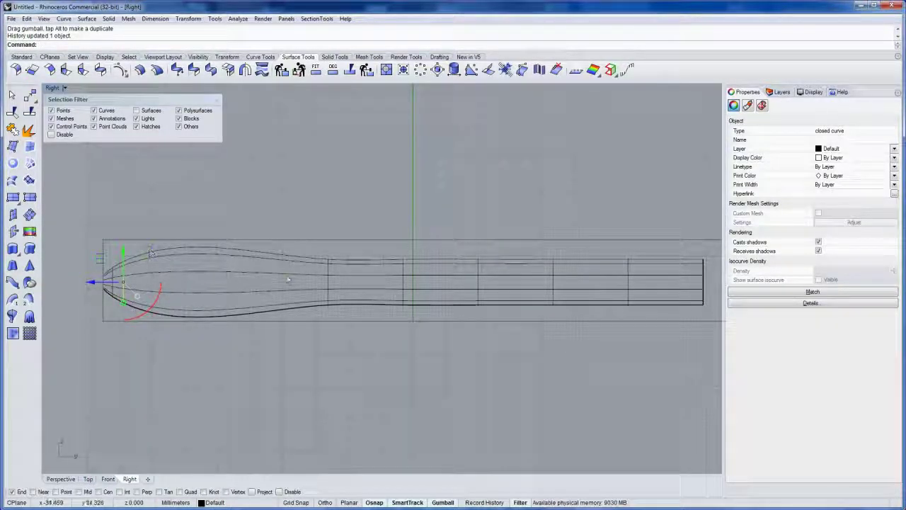
pyautogui.click(327, 281)
pyautogui.moveTo(305, 281); pyautogui.dragTo(177, 282)
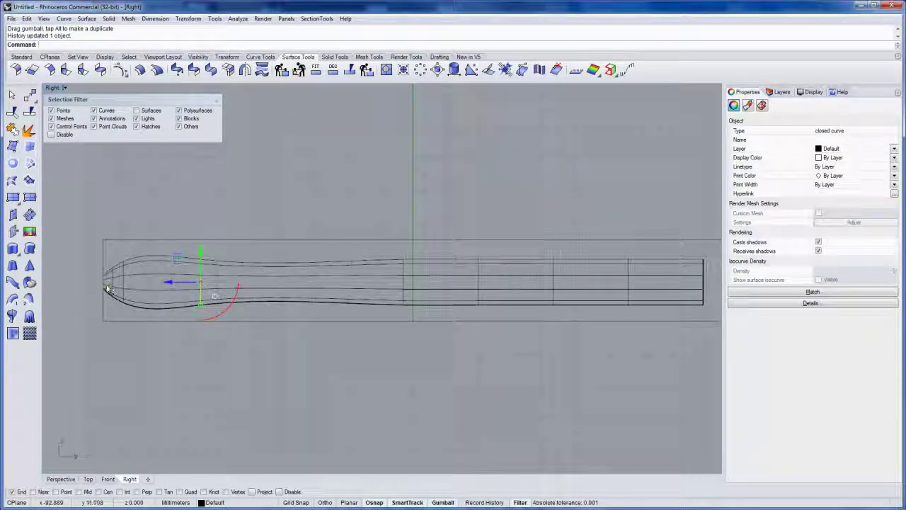
# Select the three circles at the tip in the Perspective view and scale them by 0 along the handle's length so they become coplanar
pyautogui.hotkey('ctrl', 'F4')
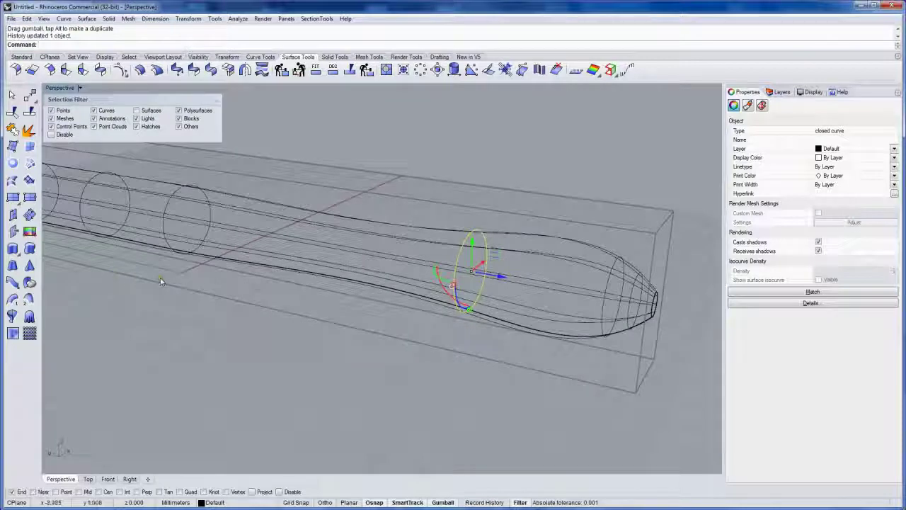
pyautogui.click(613, 220)
pyautogui.moveTo(574, 198); pyautogui.dragTo(672, 346)
pyautogui.moveTo(672, 346); pyautogui.dragTo(623, 331, button='right')
pyautogui.press('Return')
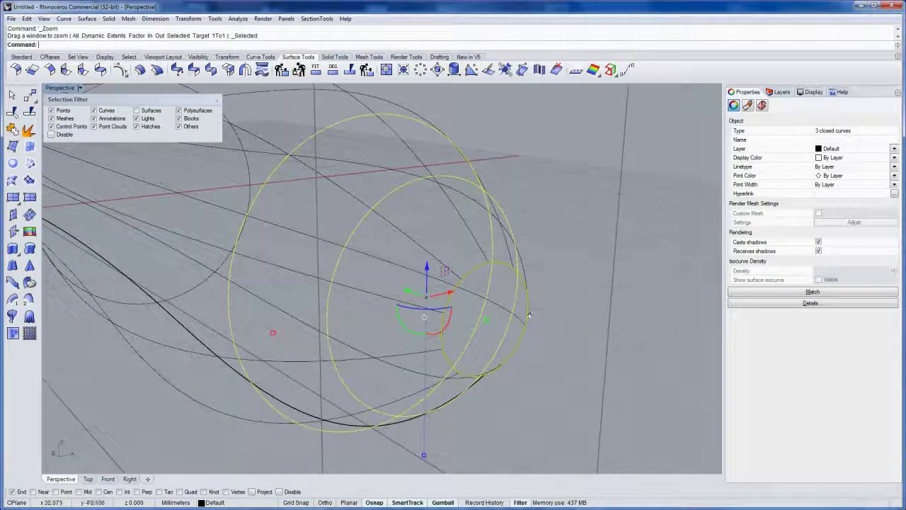
pyautogui.moveTo(531, 315); pyautogui.dragTo(510, 314, button='right')
pyautogui.moveTo(519, 313); pyautogui.dragTo(486, 311)
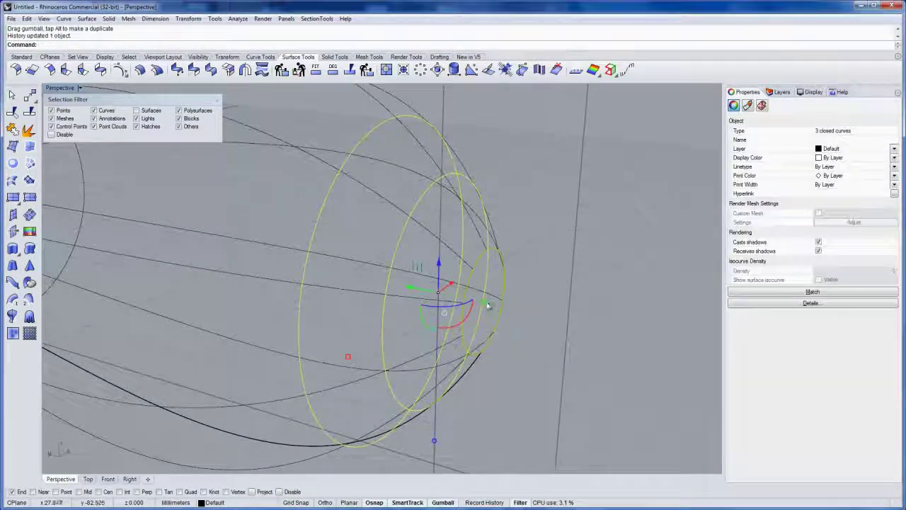
pyautogui.click(484, 305)
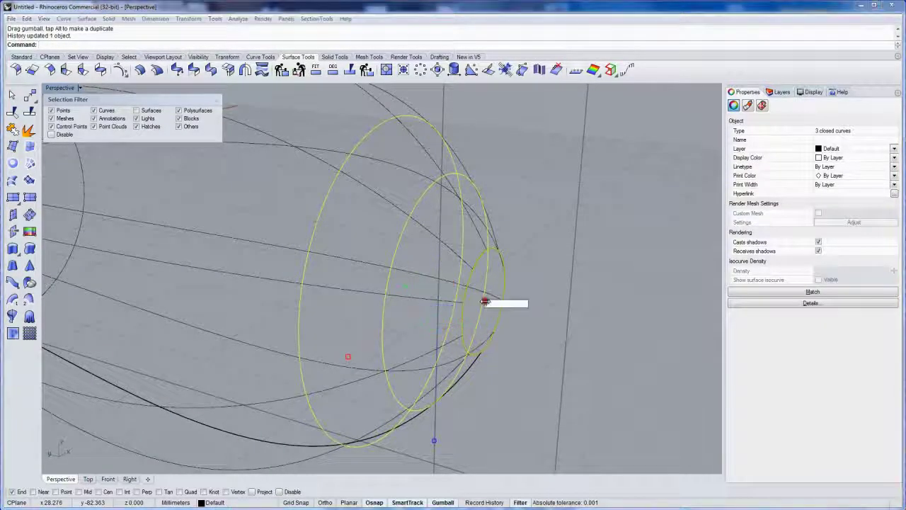
pyautogui.write('0')
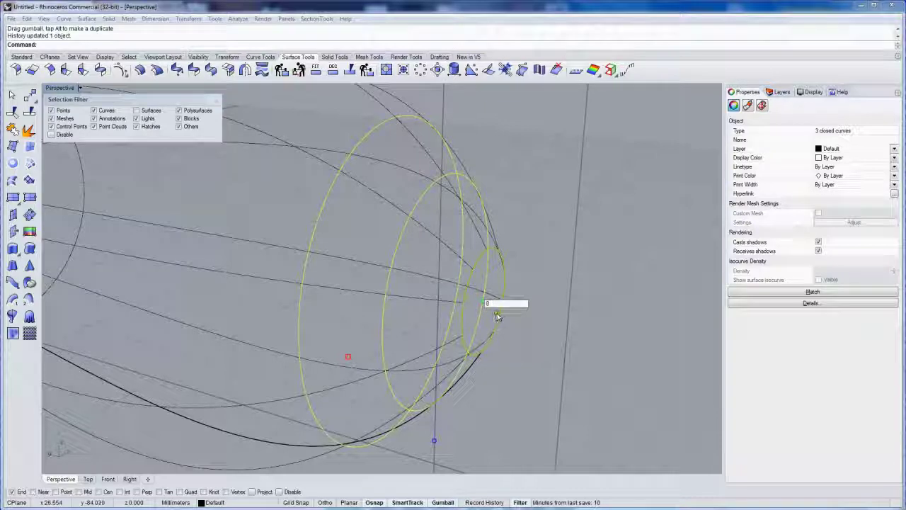
pyautogui.press('Return')
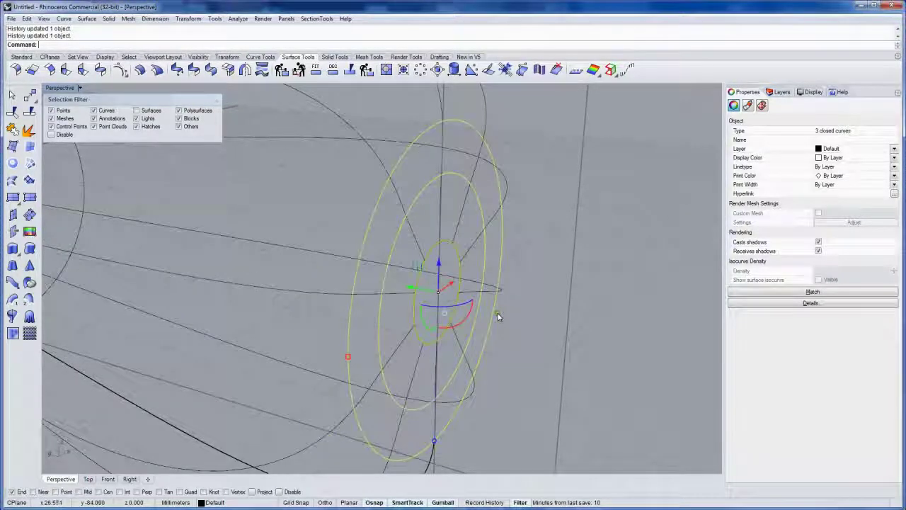
# Scale the three coplanar circles down uniformly almost to a point so the loft closes into a rounded tip
pyautogui.moveTo(497, 314); pyautogui.dragTo(364, 327, button='right')
pyautogui.scroll(-8, 375, 309)
pyautogui.moveTo(310, 303); pyautogui.dragTo(360, 310)
pyautogui.moveTo(453, 330); pyautogui.dragTo(379, 319, button='right')
pyautogui.scroll(5, 386, 311)
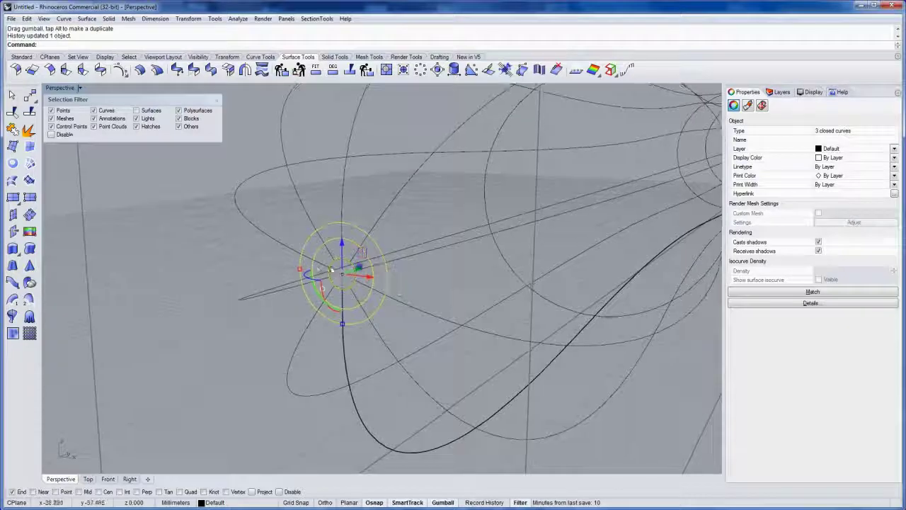
pyautogui.moveTo(308, 272); pyautogui.dragTo(333, 273)
pyautogui.moveTo(333, 273)
pyautogui.mouseDown(button='right')
pyautogui.moveTo(347, 307)
pyautogui.moveTo(364, 307)
pyautogui.moveTo(338, 264)
pyautogui.mouseUp(button='right')
pyautogui.moveTo(318, 270); pyautogui.dragTo(344, 274)
pyautogui.moveTo(344, 275); pyautogui.dragTo(336, 292, button='right')
pyautogui.keyDown('shift'); pyautogui.moveTo(337, 276); pyautogui.dragTo(344, 277); pyautogui.keyUp('shift')
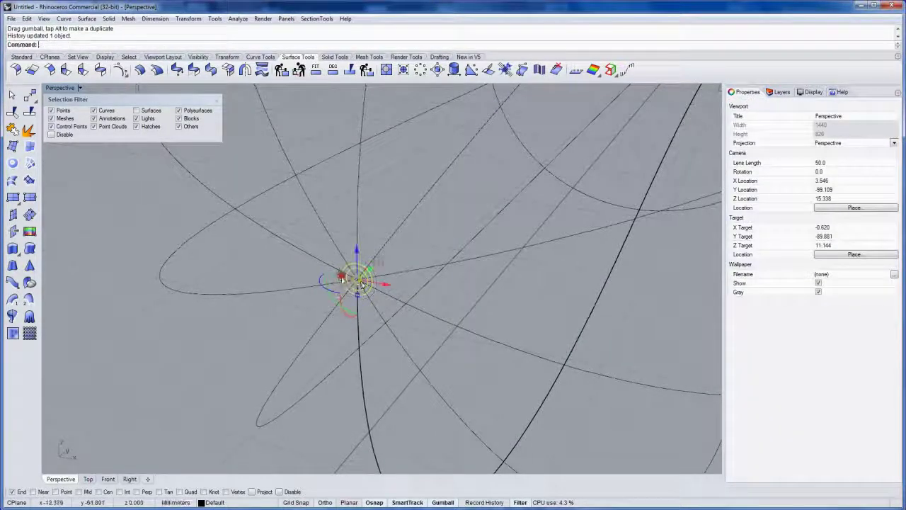
pyautogui.moveTo(344, 277); pyautogui.dragTo(447, 296, button='right')
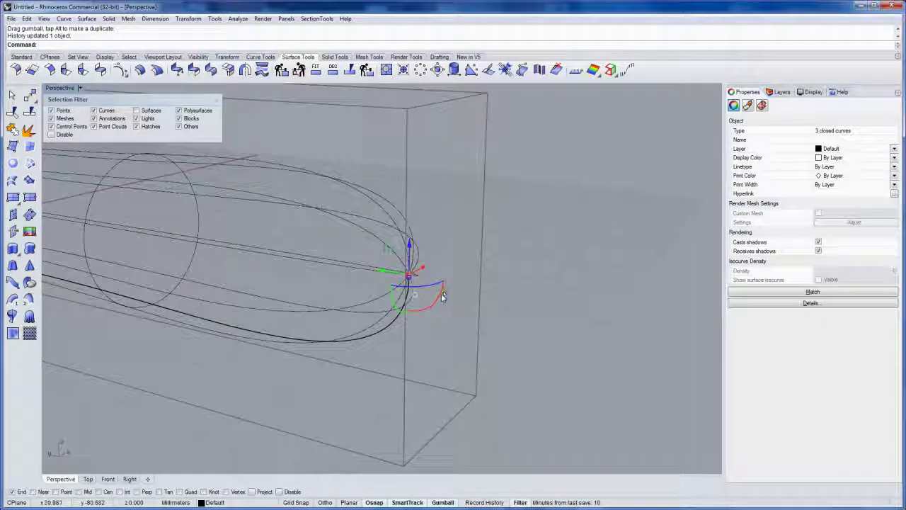
# Shift the three tip circles along the handle toward the front end of the reference box in the Right view
pyautogui.hotkey('ctrl', 'Tab')
pyautogui.hotkey('ctrl', 'Tab')
pyautogui.hotkey('ctrl', 'Tab')
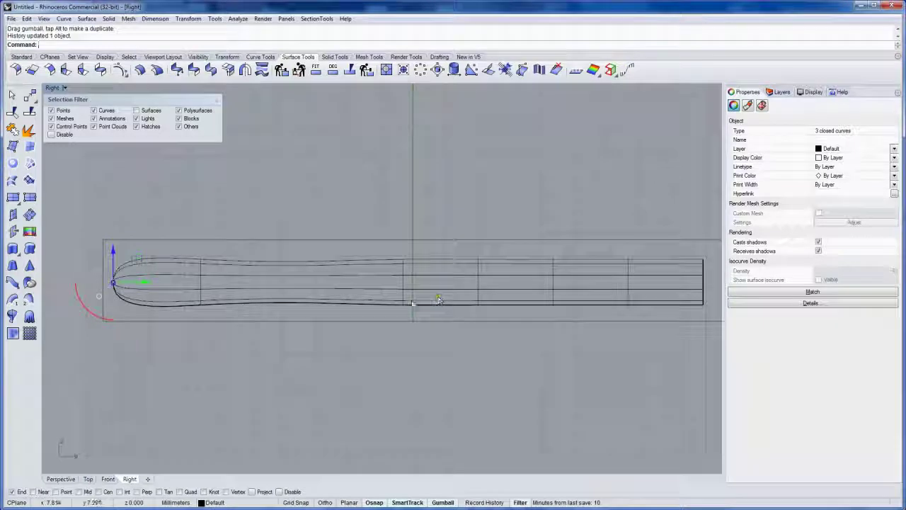
pyautogui.moveTo(145, 282); pyautogui.dragTo(137, 283)
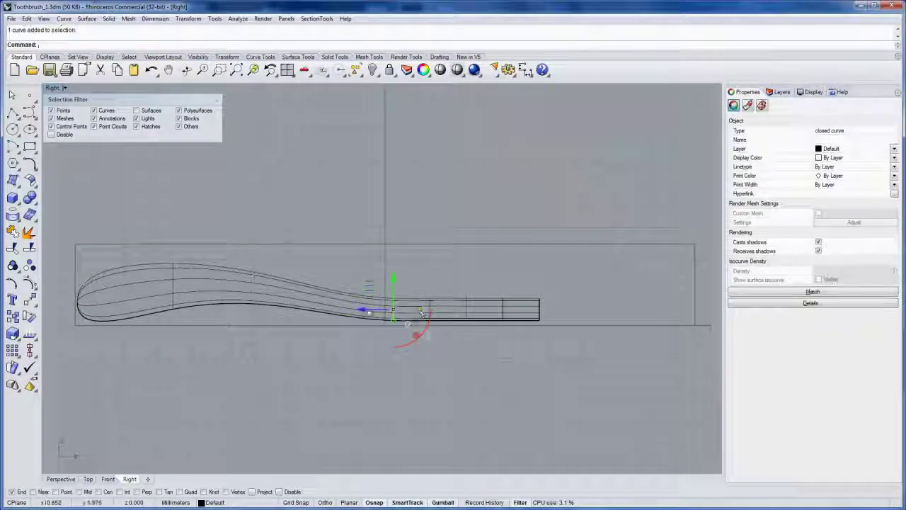
# Reposition and tilt the handle's front cross-sections in the Right view so the handle follows a smooth upward arch
pyautogui.click(77, 303)
pyautogui.moveTo(78, 303); pyautogui.dragTo(74, 335)
pyautogui.click(168, 308)
pyautogui.keyDown('shift'); pyautogui.click(283, 276); pyautogui.keyUp('shift')
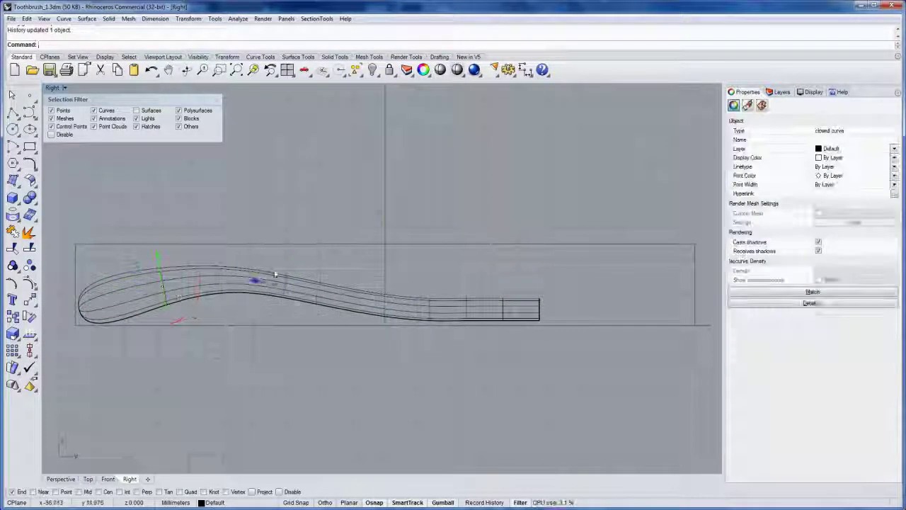
pyautogui.moveTo(245, 268); pyautogui.dragTo(266, 257)
pyautogui.click(308, 249)
# Lower the cross-sections near the neck's end slightly to bend the neck, and turn on the end curve's control points
pyautogui.click(479, 311)
pyautogui.keyDown('shift'); pyautogui.click(551, 309); pyautogui.keyUp('shift')
pyautogui.moveTo(518, 278); pyautogui.dragTo(517, 283)
pyautogui.click(562, 310)
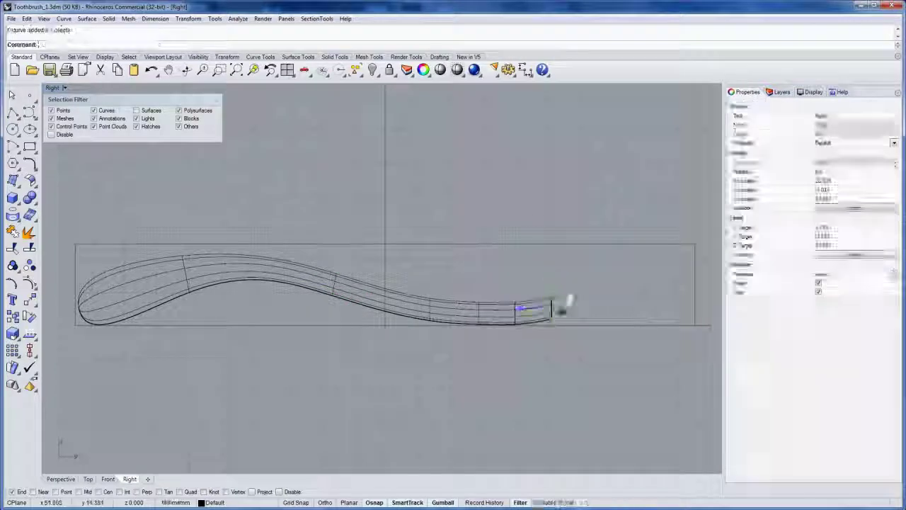
pyautogui.press('F10')
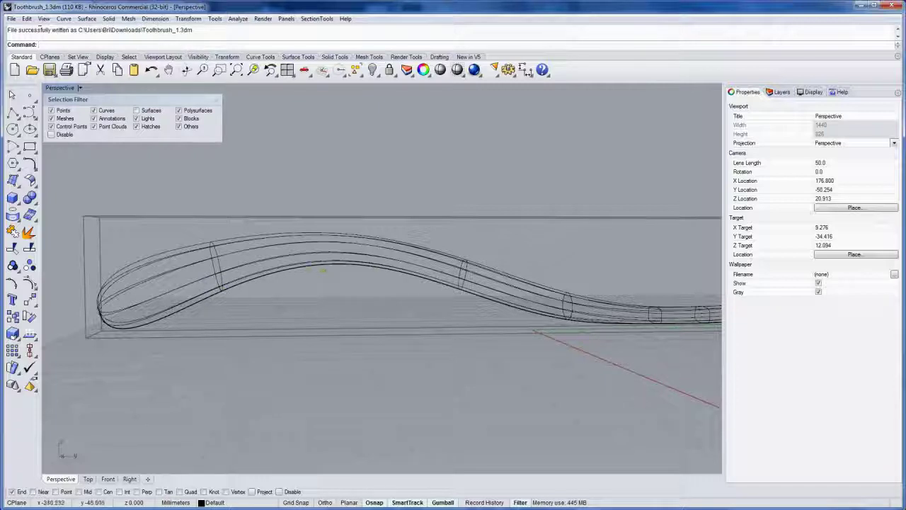
# Turn on the control points of the two large handle cross-sections on either side of the arch
pyautogui.moveTo(251, 264); pyautogui.dragTo(300, 294, button='right')
pyautogui.click(218, 306)
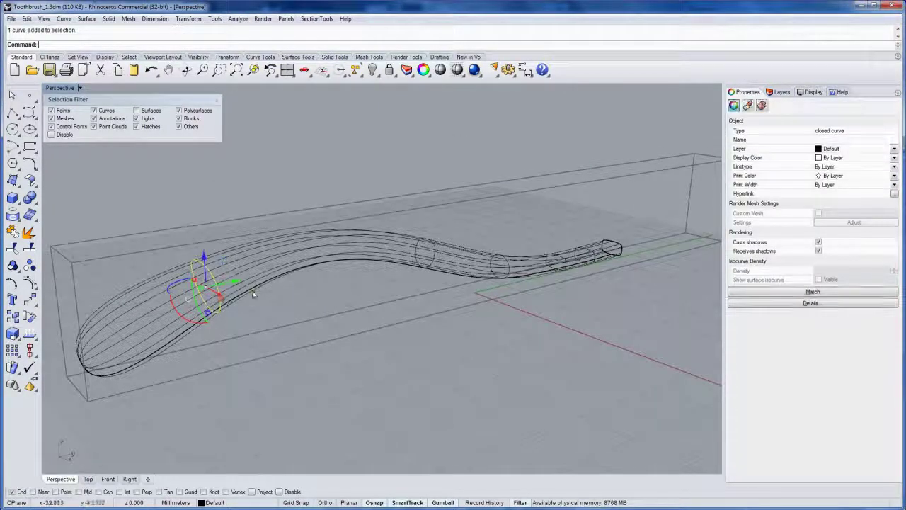
pyautogui.keyDown('shift'); pyautogui.click(428, 264); pyautogui.keyUp('shift')
pyautogui.press('F10')
pyautogui.moveTo(395, 316); pyautogui.dragTo(380, 297, button='right')
pyautogui.scroll(3, 215, 303)
pyautogui.scroll(3, 230, 322)
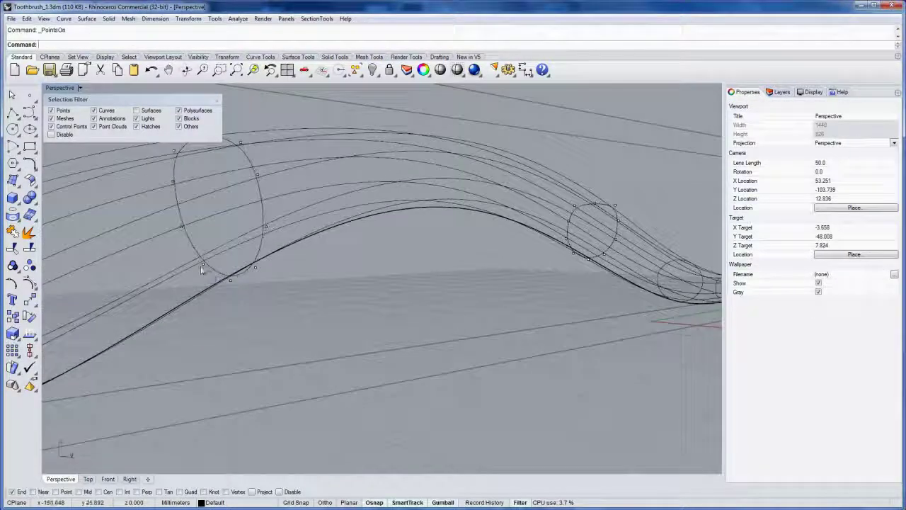
# Lower the bottom control points of both handle cross-sections together to deepen the handle's underside, and turn the points off
pyautogui.keyDown('shift'); pyautogui.click(230, 280); pyautogui.keyUp('shift')
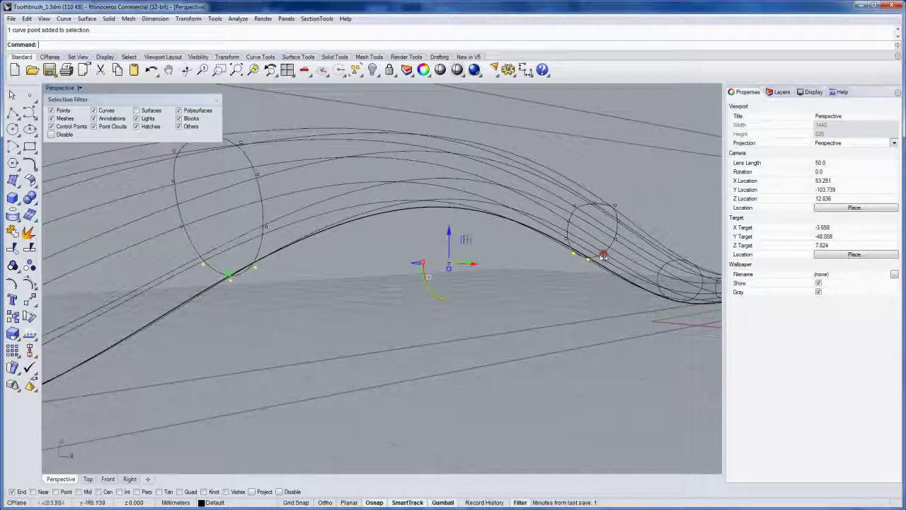
pyautogui.moveTo(448, 230); pyautogui.dragTo(449, 254)
pyautogui.moveTo(488, 254); pyautogui.dragTo(445, 260, button='right')
pyautogui.scroll(-8, 445, 262)
pyautogui.moveTo(415, 295); pyautogui.dragTo(367, 321, button='right')
pyautogui.press('Escape')
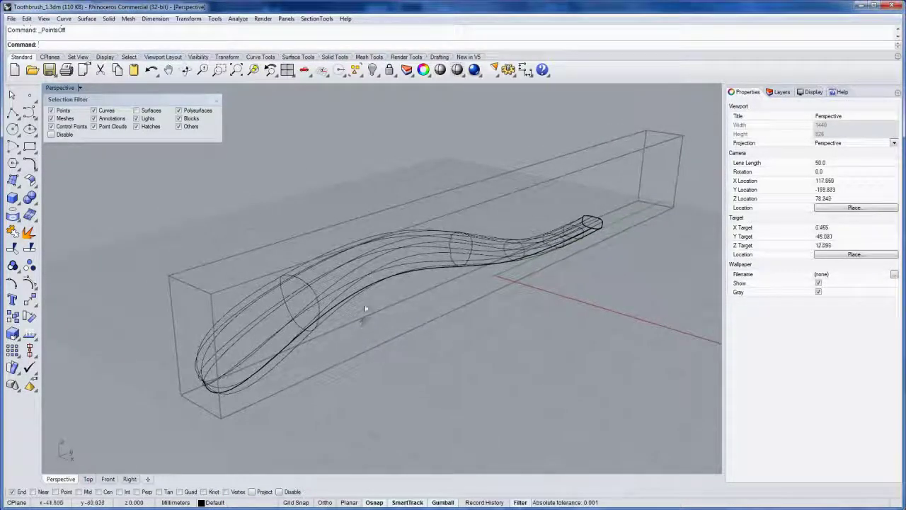
# In the Top view, narrow the three end cross-sections of the neck and adjust the adjacent section's width to match
pyautogui.hotkey('ctrl', 'F1')
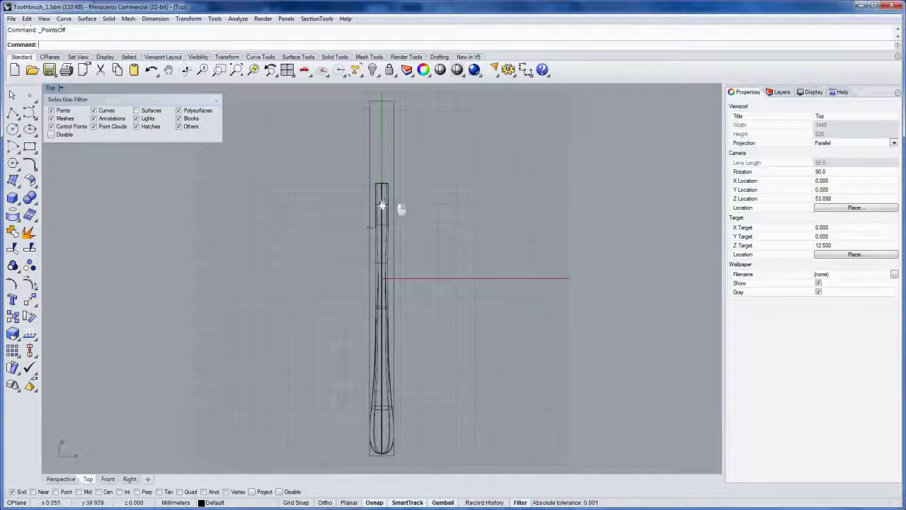
pyautogui.scroll(8, 382, 205)
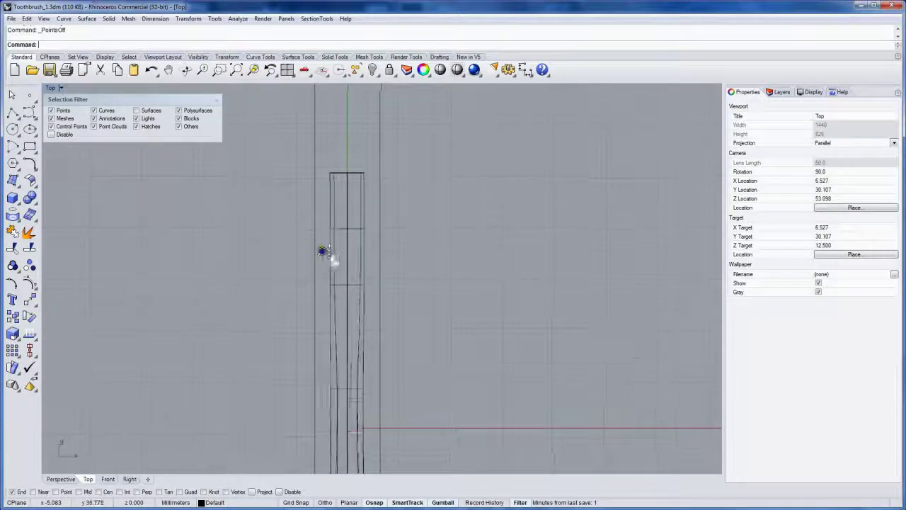
pyautogui.moveTo(324, 252); pyautogui.dragTo(281, 196, button='right')
pyautogui.moveTo(284, 191); pyautogui.dragTo(366, 296)
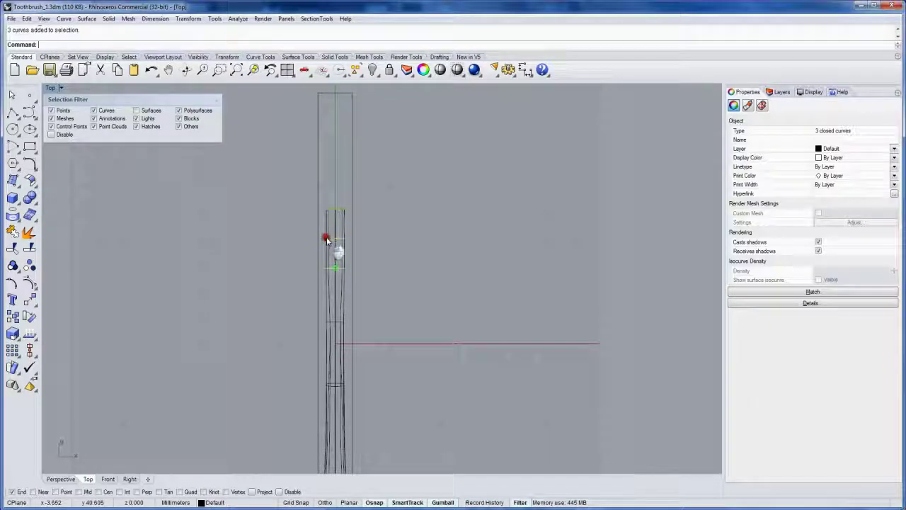
pyautogui.moveTo(325, 239); pyautogui.dragTo(337, 240)
pyautogui.click(412, 254)
pyautogui.moveTo(360, 264)
pyautogui.keyDown('ctrl'); pyautogui.mouseDown(button='right')
pyautogui.moveTo(359, 283)
pyautogui.moveTo(352, 261)
pyautogui.mouseUp(button='right'); pyautogui.keyUp('ctrl')
pyautogui.click(333, 328)
pyautogui.moveTo(323, 330); pyautogui.dragTo(324, 328)
pyautogui.click(405, 270)
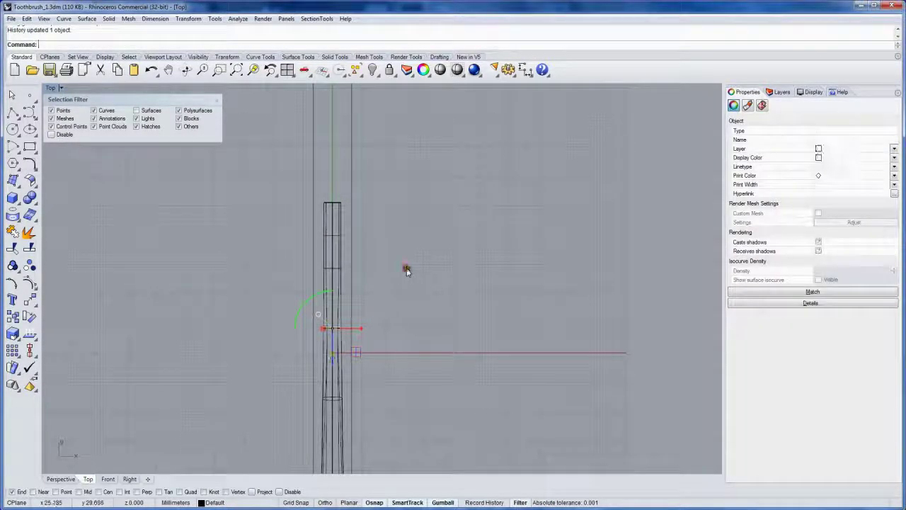
# Draw a degree-3 control-point curve for half of the brush head, from 0,93 on the centerline toward the neck at x -3
pyautogui.moveTo(360, 224); pyautogui.dragTo(327, 306, button='right')
pyautogui.scroll(7, 324, 272)
pyautogui.moveTo(304, 220); pyautogui.dragTo(358, 298, button='right')
pyautogui.click(28, 113)
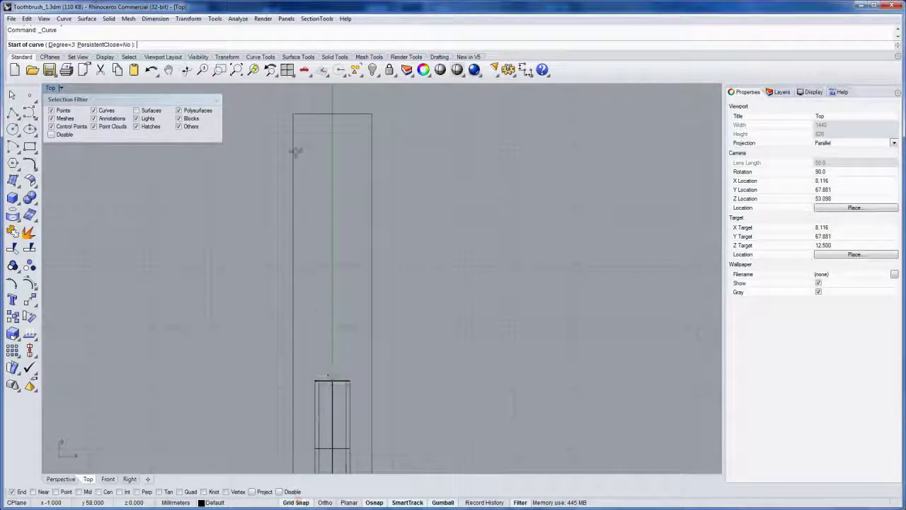
pyautogui.click(332, 126)
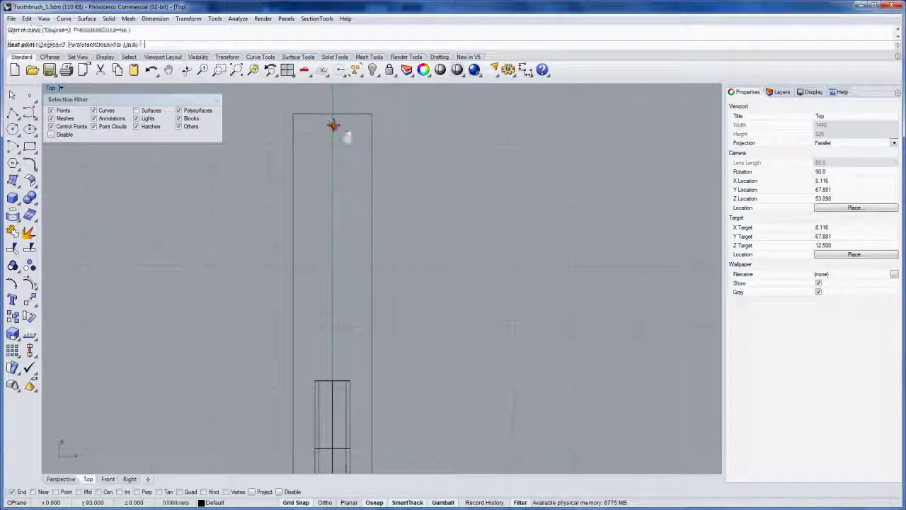
pyautogui.click(318, 126)
pyautogui.click(309, 138)
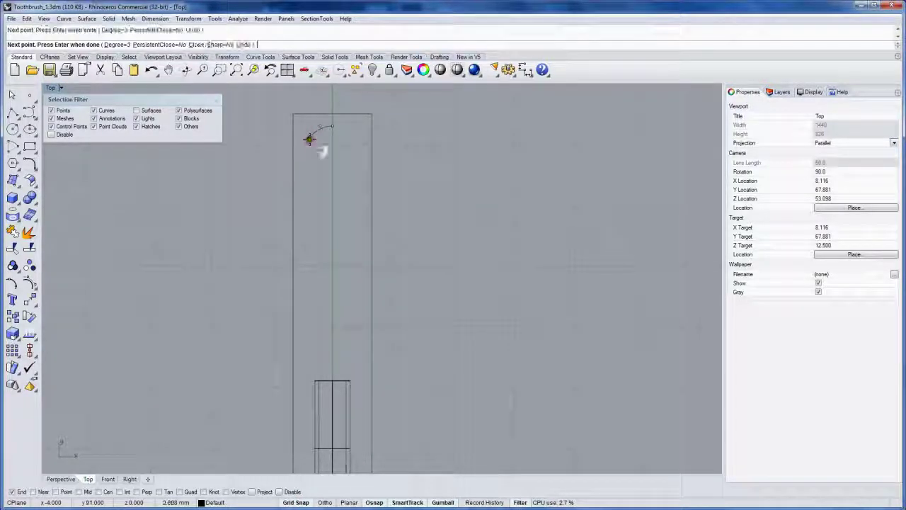
pyautogui.click(305, 187)
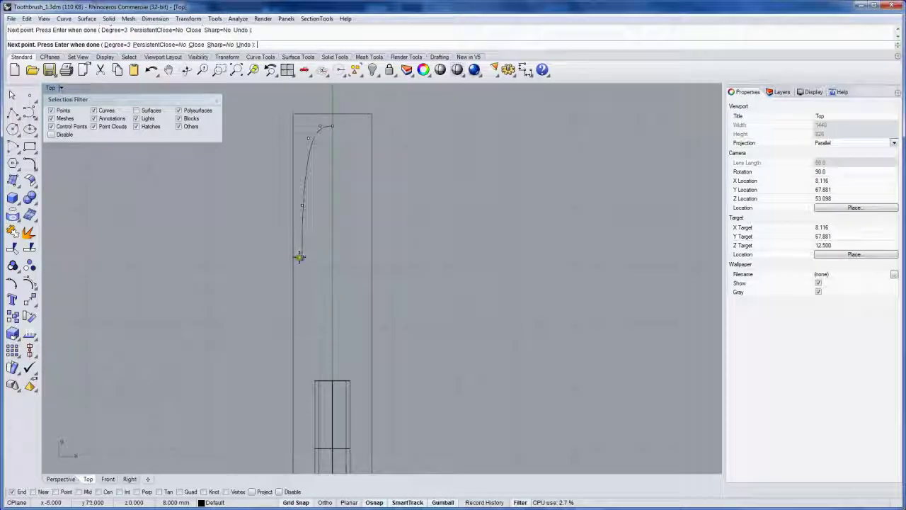
pyautogui.click(302, 267)
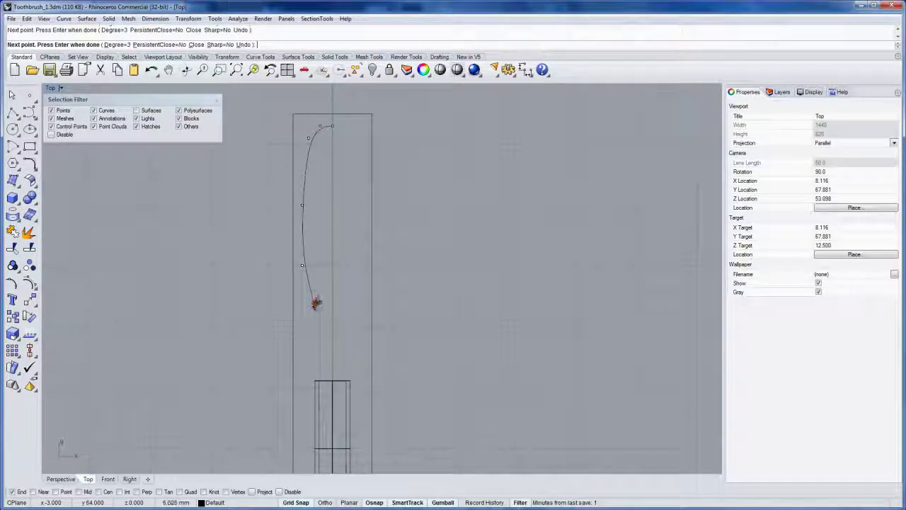
pyautogui.click(316, 309)
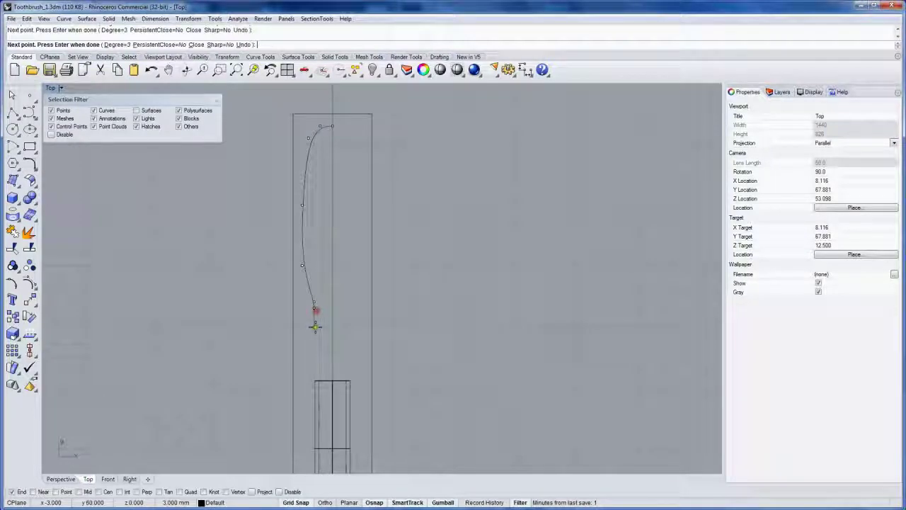
pyautogui.press('Return')
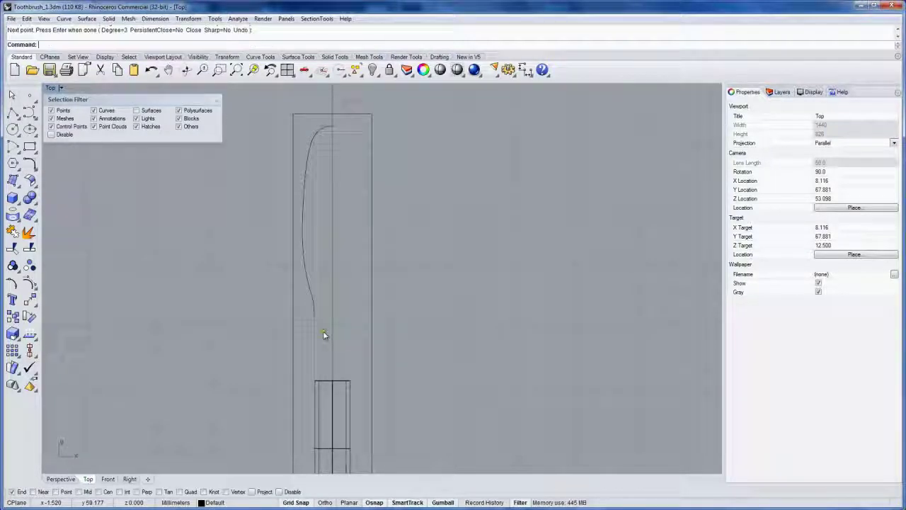
# Mirror a copy of the half head outline across the centerline and join both halves into one curve
pyautogui.click(312, 294)
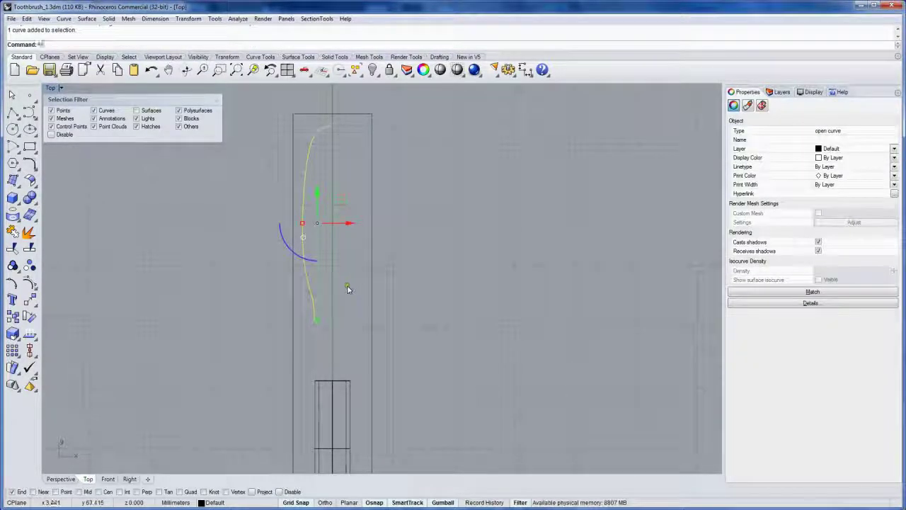
pyautogui.write('Mirror')
pyautogui.press('Return')
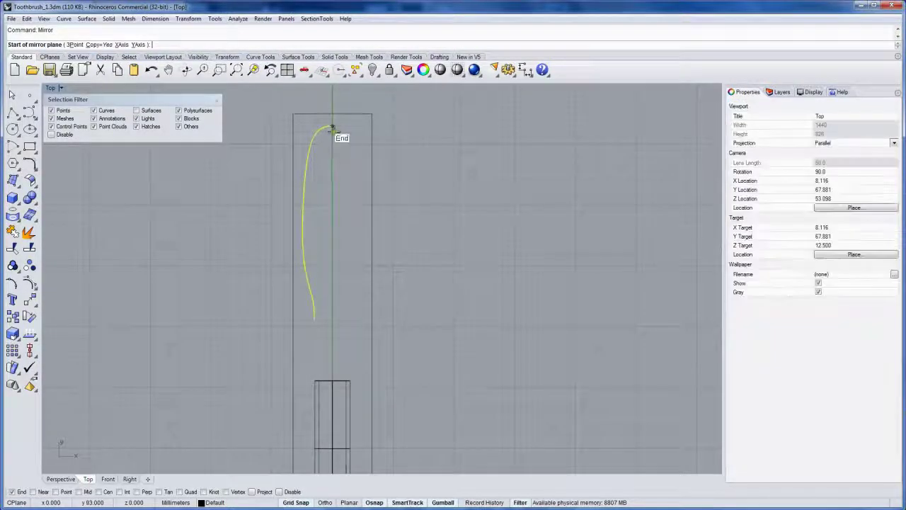
pyautogui.click(333, 130)
pyautogui.click(333, 130)
pyautogui.click(340, 169)
pyautogui.press('Escape')
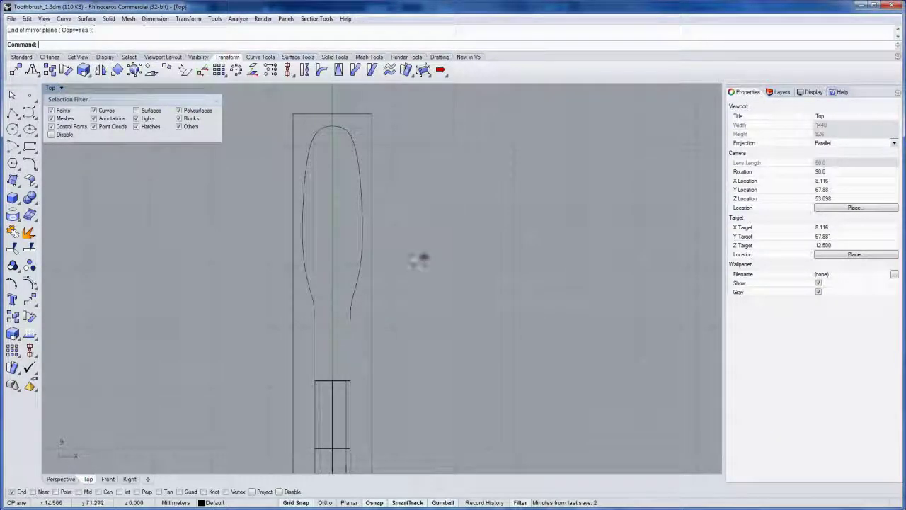
pyautogui.click(310, 269)
pyautogui.keyDown('shift'); pyautogui.click(356, 286); pyautogui.keyUp('shift')
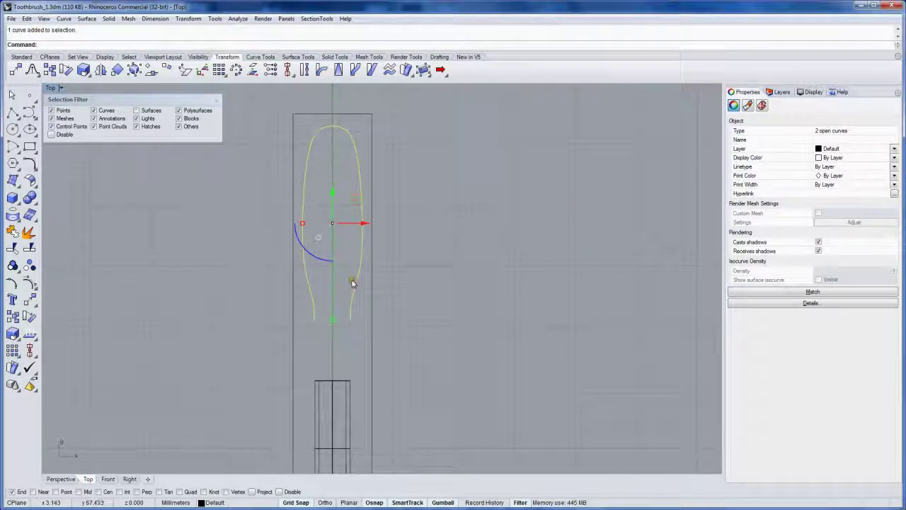
pyautogui.hotkey('ctrl', 'j')
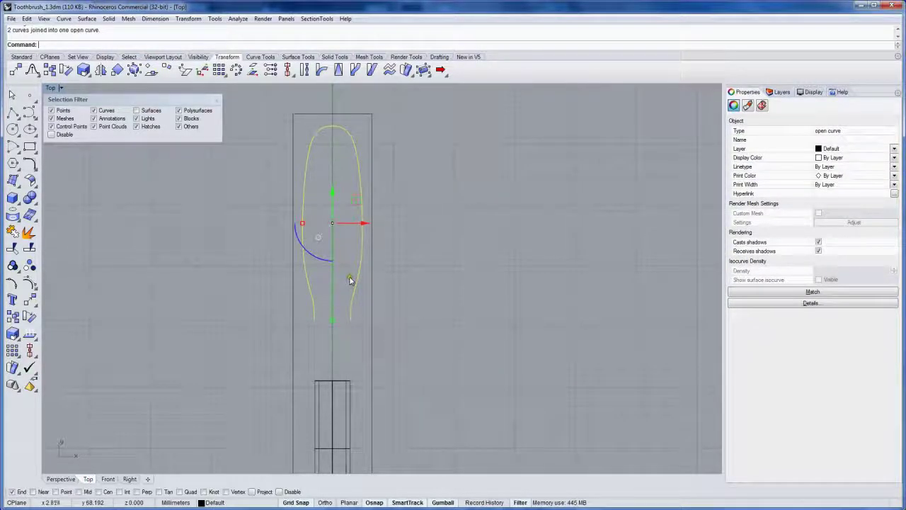
# Close the neck end of the head outline with a straight line between its endpoints and join it to the outline
pyautogui.click(12, 112)
pyautogui.click(318, 323)
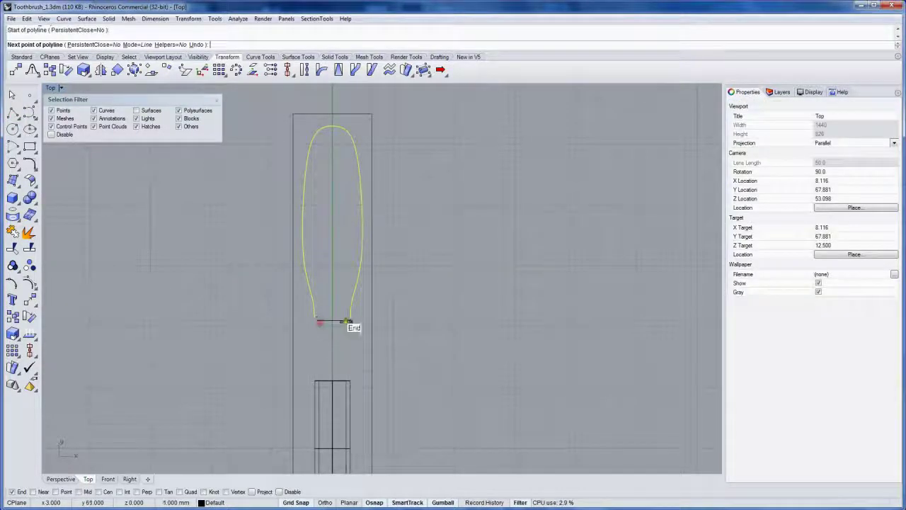
pyautogui.click(350, 323)
pyautogui.press('Return')
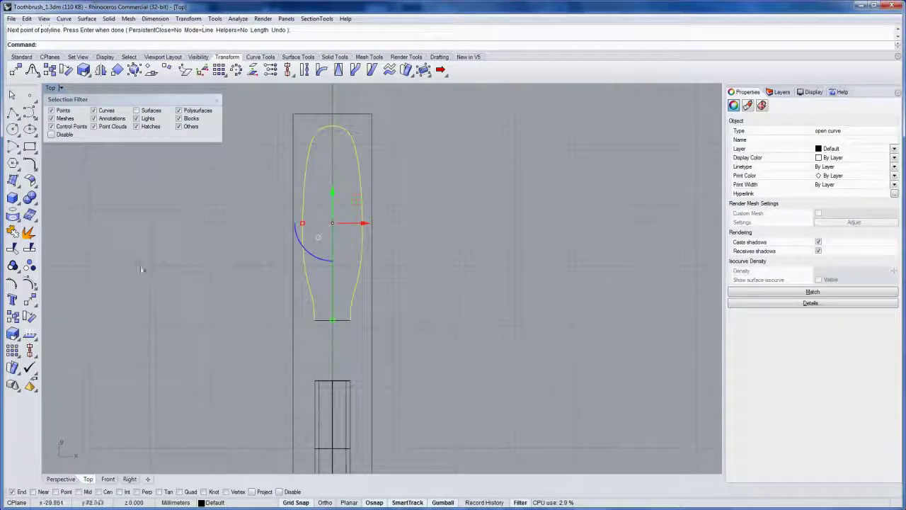
pyautogui.click(190, 318)
pyautogui.click(335, 322)
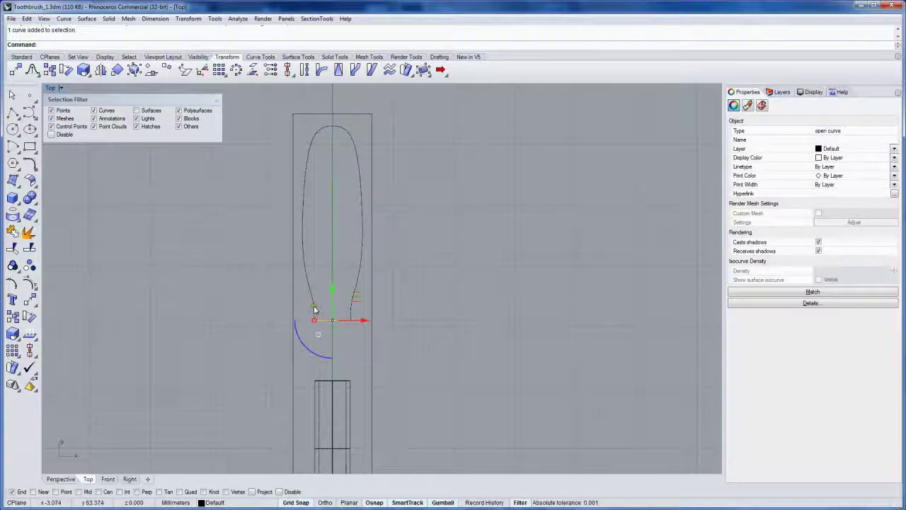
pyautogui.keyDown('shift'); pyautogui.click(315, 309); pyautogui.keyUp('shift')
pyautogui.hotkey('ctrl', 'j')
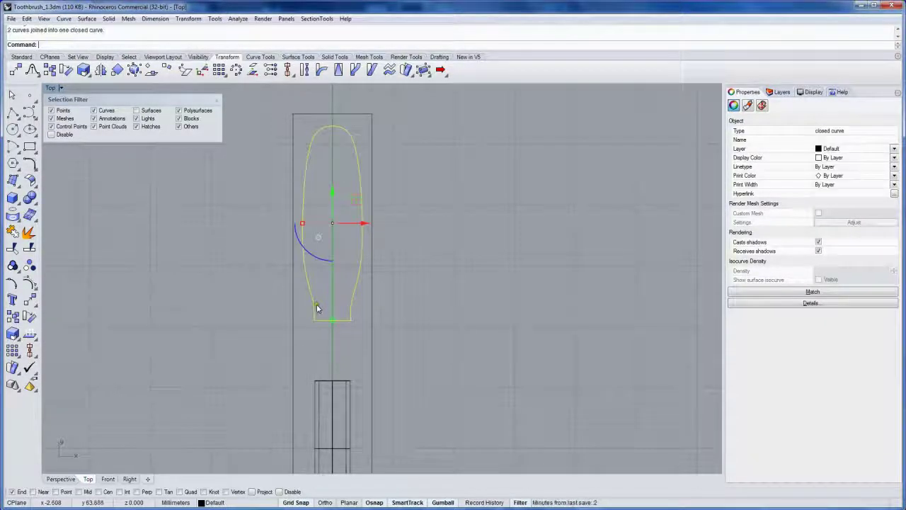
# Create a planar surface from the closed head outline and delete the outline curve
pyautogui.click(234, 314)
pyautogui.click(315, 292)
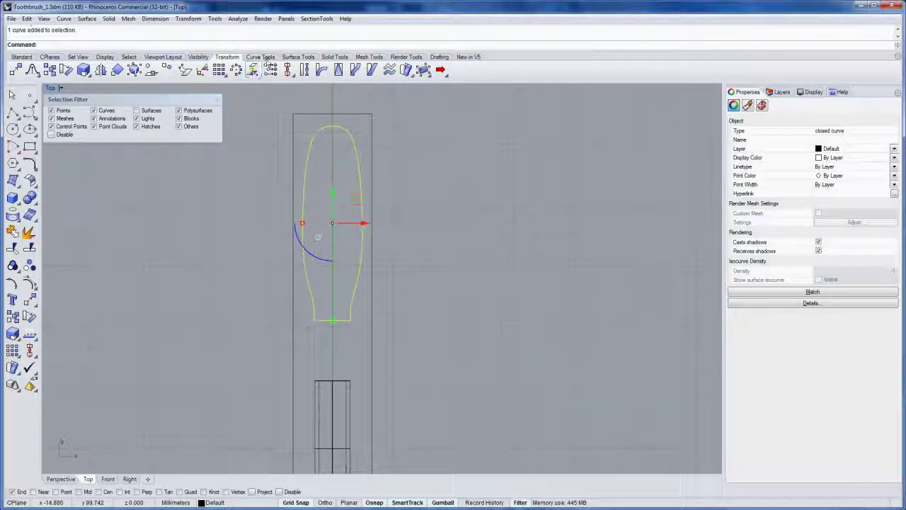
pyautogui.click(298, 56)
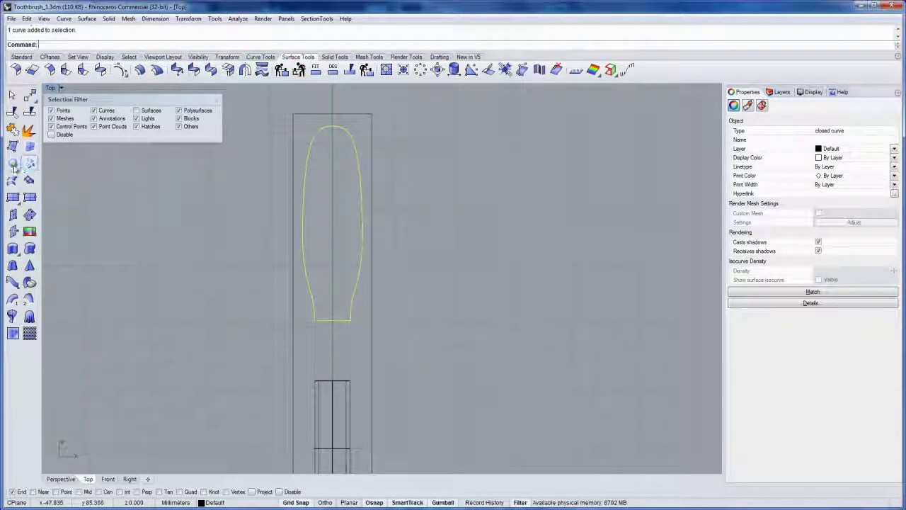
pyautogui.click(12, 180)
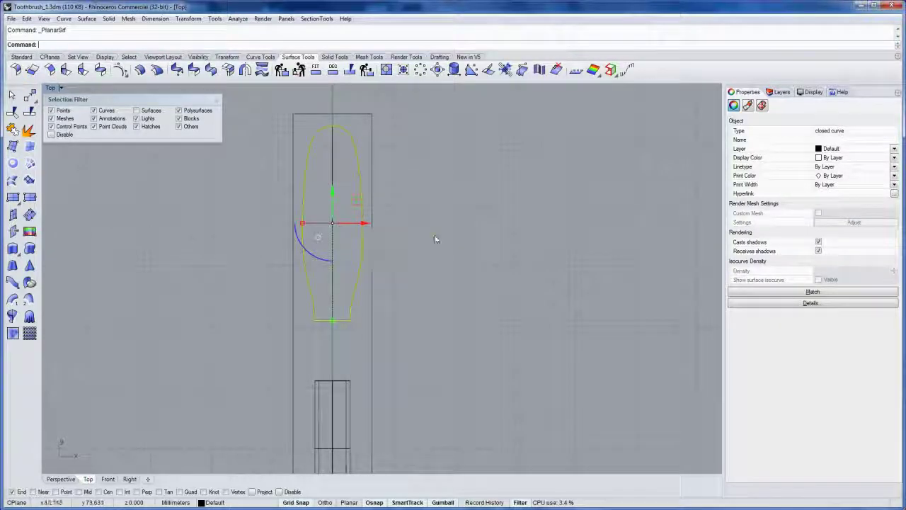
pyautogui.press('Delete')
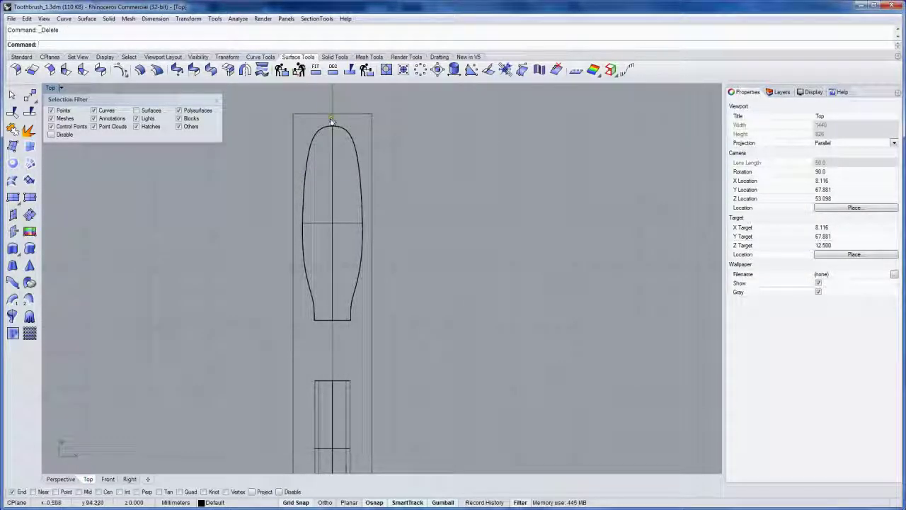
# Select the reference box and change its object layer to Layer 01
pyautogui.click(27, 57)
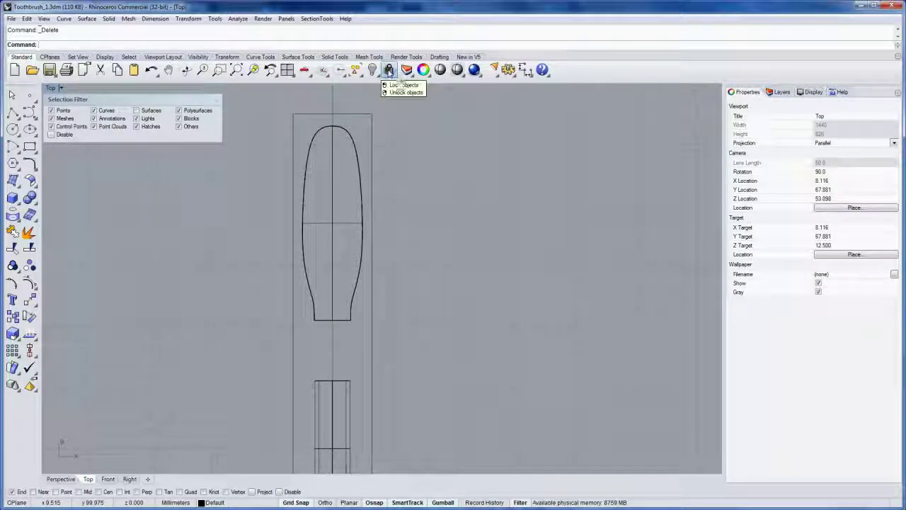
pyautogui.click(351, 115)
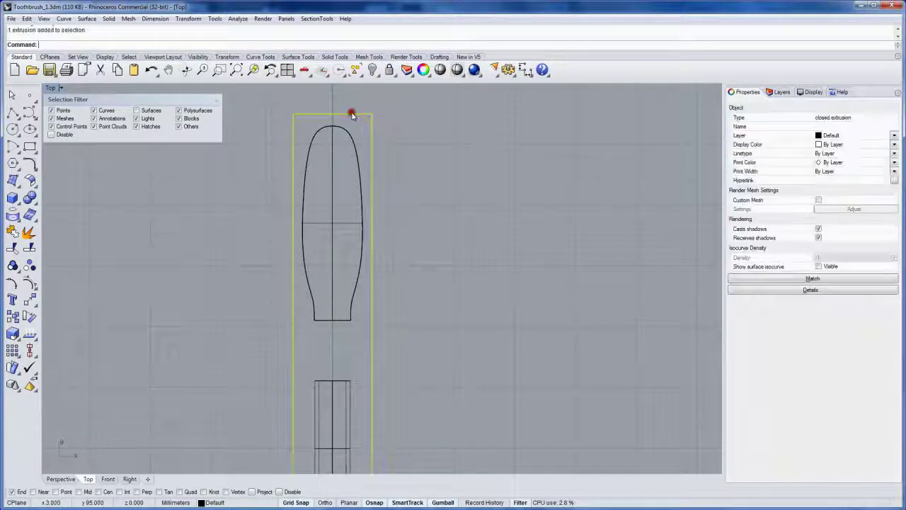
pyautogui.click(782, 92)
pyautogui.rightClick(754, 132)
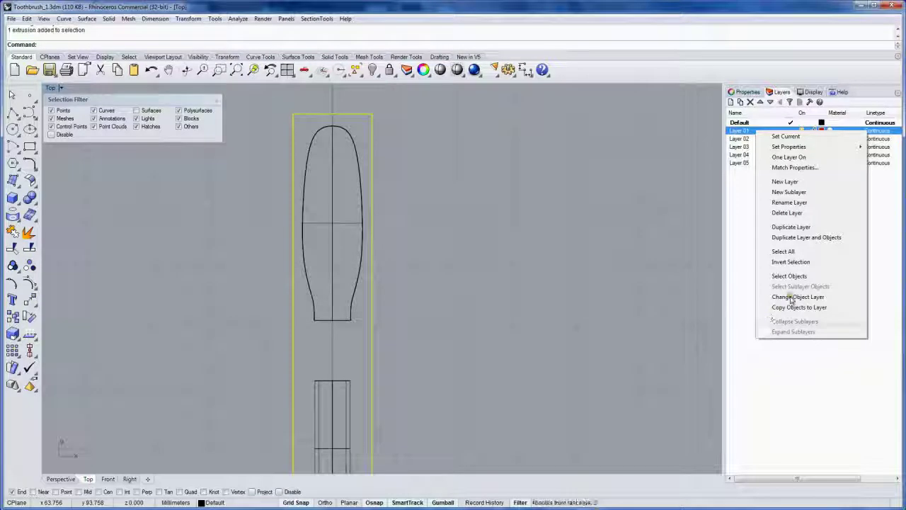
pyautogui.click(791, 298)
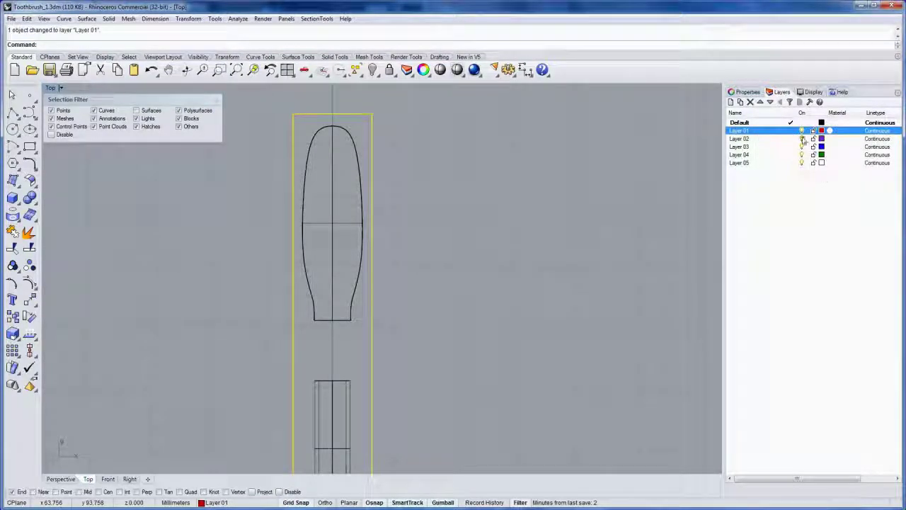
# Reassign the selected reference box to Layer 02 and return it to Layer 01
pyautogui.click(224, 503)
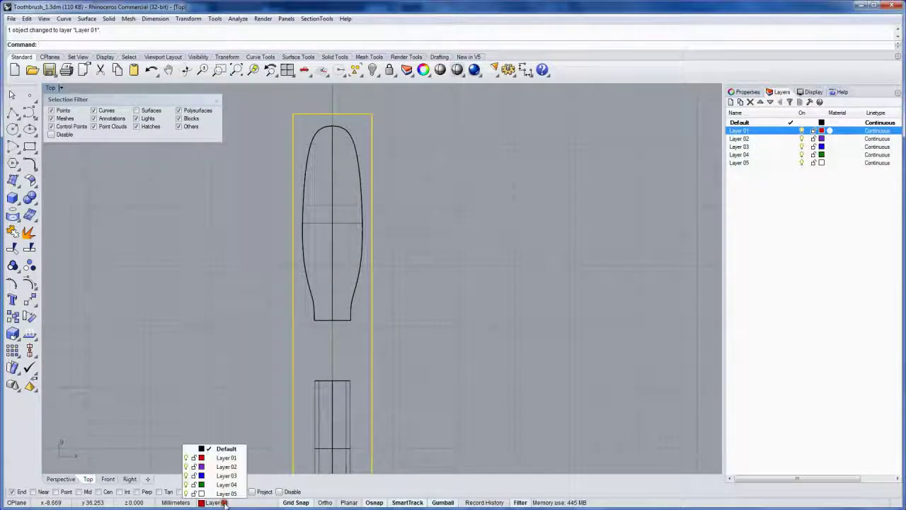
pyautogui.click(226, 466)
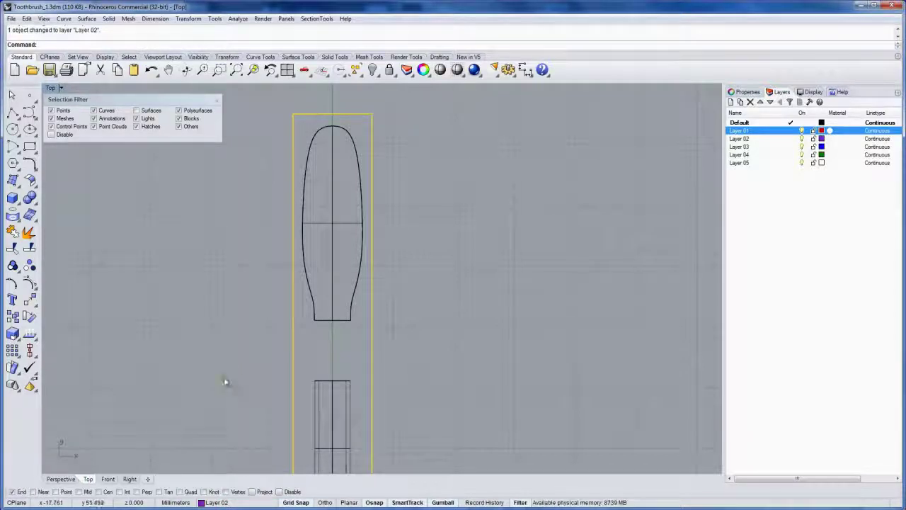
pyautogui.click(221, 502)
pyautogui.click(221, 458)
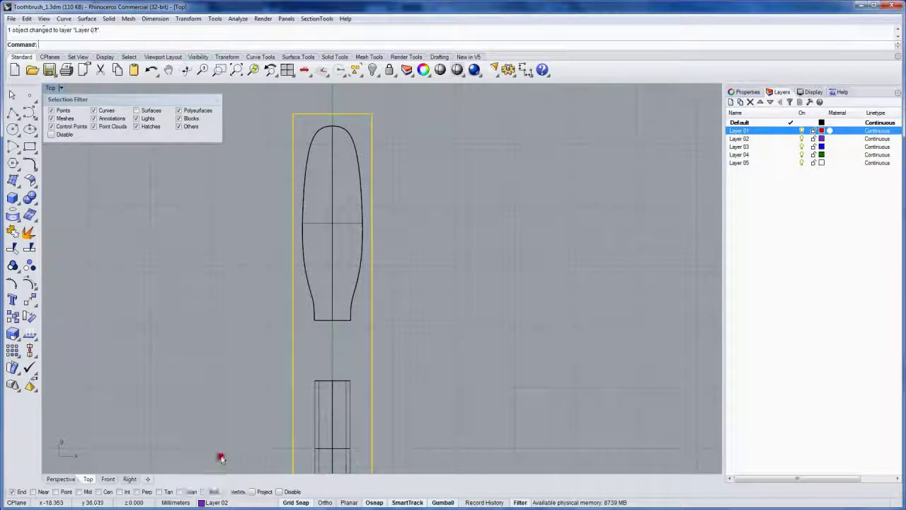
# Turn off Layer 01 to hide the reference box and highlight the Default layer
pyautogui.click(800, 131)
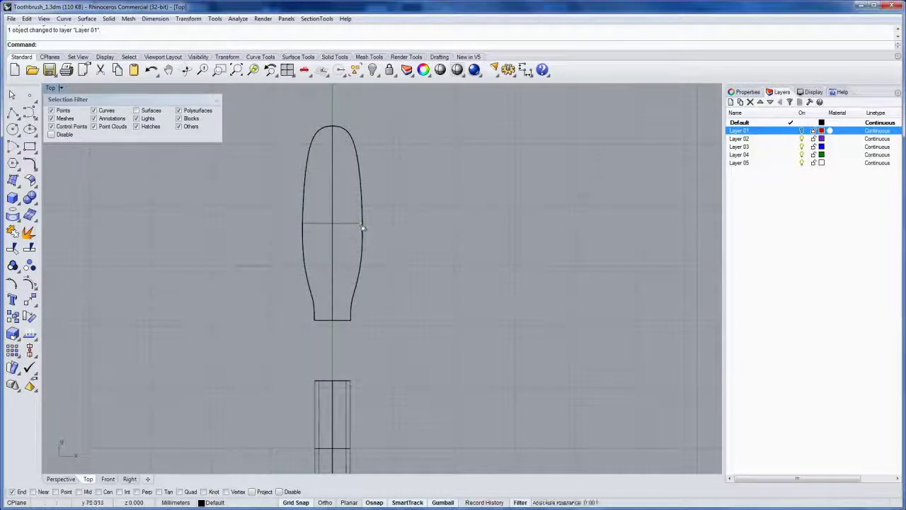
pyautogui.click(763, 123)
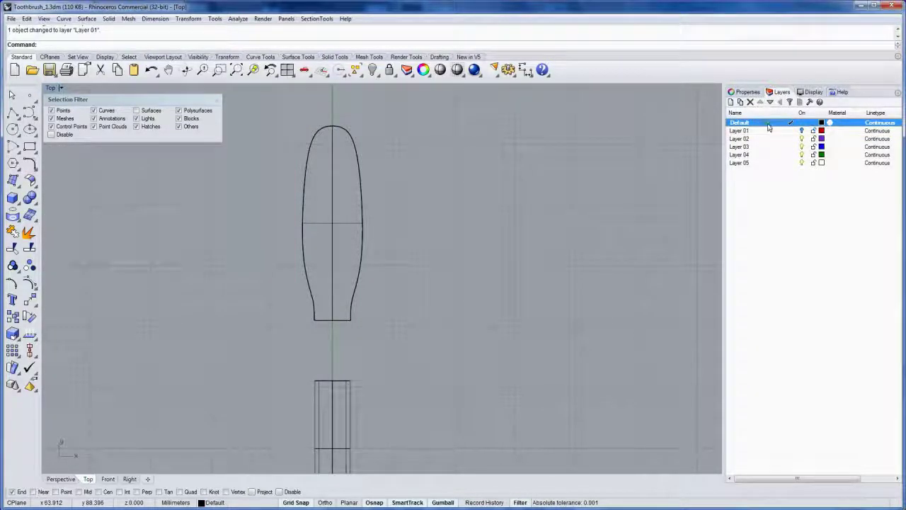
# Set the Perspective viewport to Shaded display, allow surfaces in the selection filter and close the filter
pyautogui.hotkey('ctrl', 'Tab')
pyautogui.hotkey('ctrl', 'Tab')
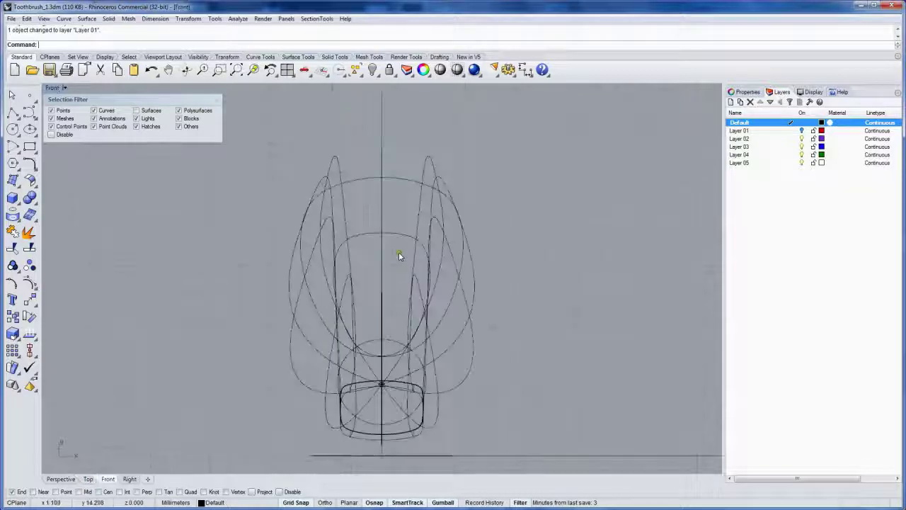
pyautogui.hotkey('ctrl', 'F4')
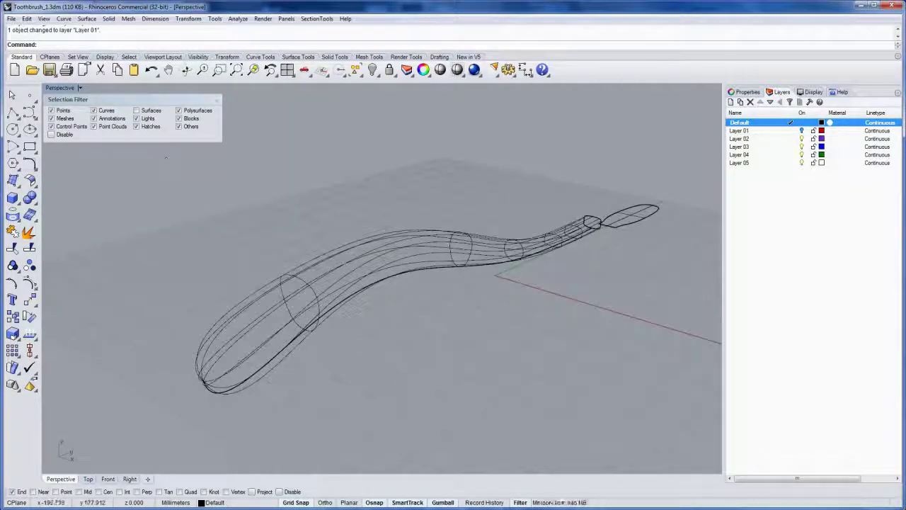
pyautogui.click(80, 88)
pyautogui.click(77, 123)
pyautogui.moveTo(679, 297)
pyautogui.mouseDown(button='right')
pyautogui.moveTo(491, 279)
pyautogui.moveTo(455, 307)
pyautogui.moveTo(415, 269)
pyautogui.moveTo(439, 253)
pyautogui.moveTo(379, 256)
pyautogui.moveTo(482, 234)
pyautogui.moveTo(440, 249)
pyautogui.mouseUp(button='right')
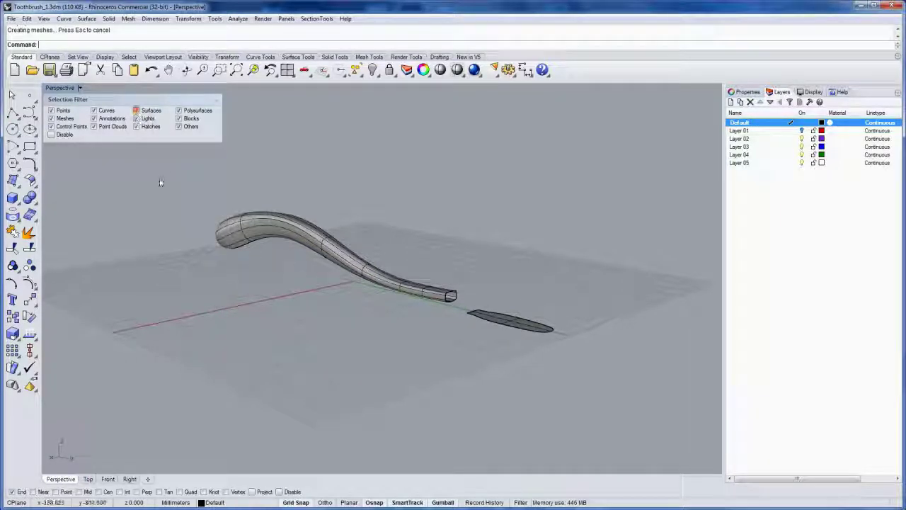
pyautogui.click(218, 102)
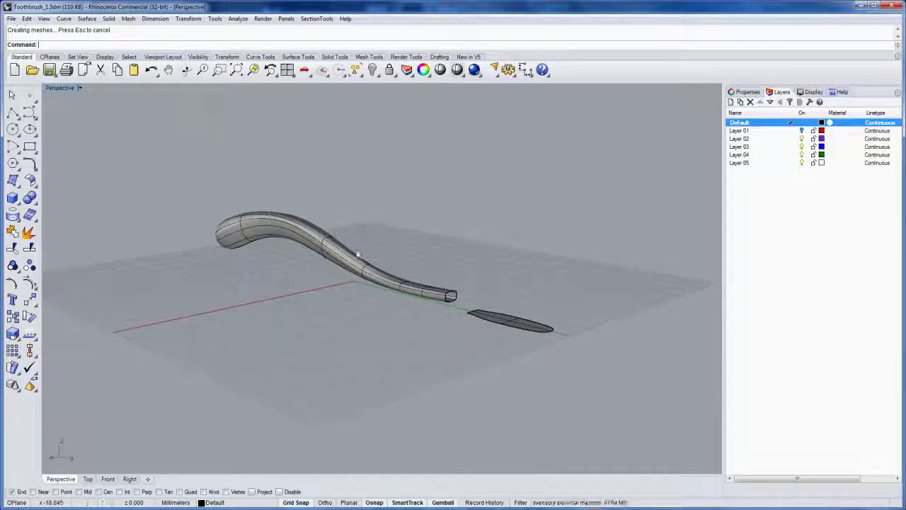
# Extrude the planar brush head surface upward by 4 mm into a solid and deselect it
pyautogui.moveTo(595, 304); pyautogui.dragTo(533, 364, button='right')
pyautogui.scroll(4, 524, 351)
pyautogui.scroll(-2, 512, 340)
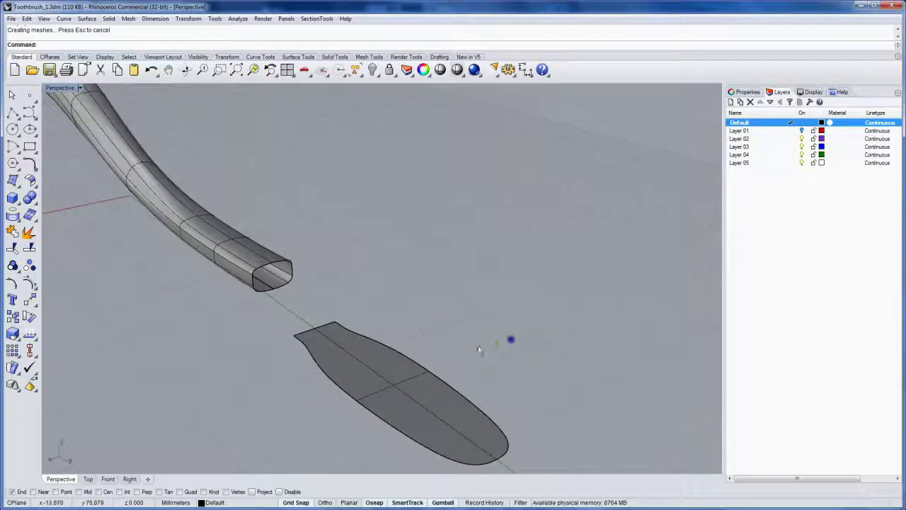
pyautogui.click(439, 344)
pyautogui.moveTo(420, 306); pyautogui.dragTo(435, 264)
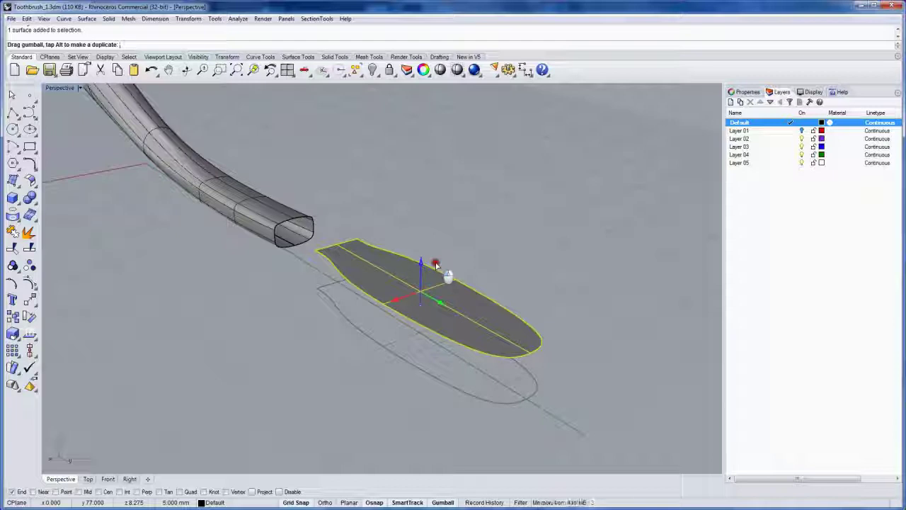
pyautogui.moveTo(436, 264)
pyautogui.mouseDown()
pyautogui.moveTo(431, 293)
pyautogui.moveTo(428, 255)
pyautogui.mouseUp()
pyautogui.write('4')
pyautogui.press('Return')
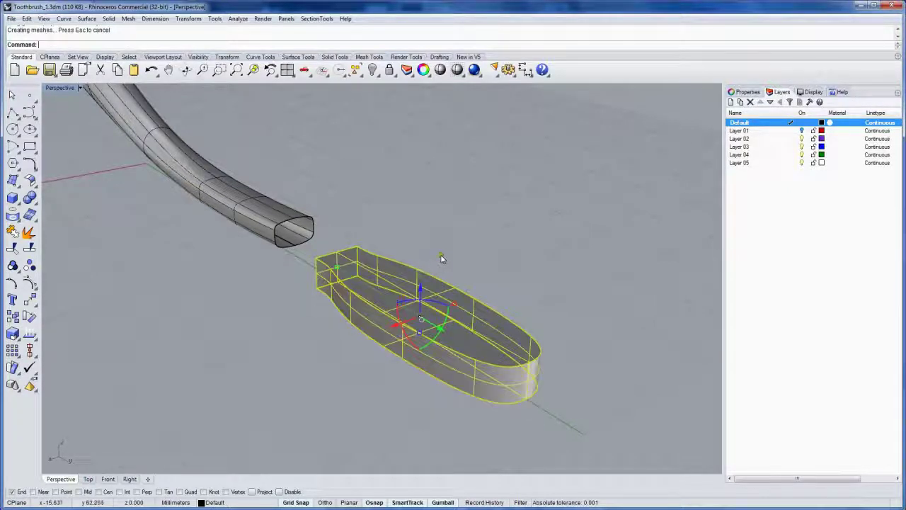
pyautogui.click(459, 254)
pyautogui.moveTo(390, 314)
pyautogui.mouseDown(button='right')
pyautogui.moveTo(455, 297)
pyautogui.moveTo(396, 298)
pyautogui.moveTo(400, 307)
pyautogui.moveTo(411, 293)
pyautogui.moveTo(360, 308)
pyautogui.moveTo(423, 312)
pyautogui.moveTo(415, 309)
pyautogui.mouseUp(button='right')
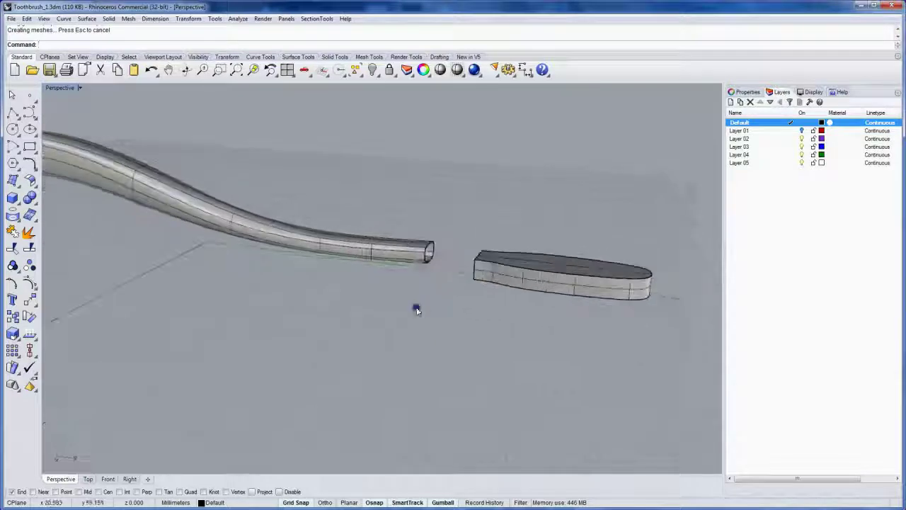
# Fillet the upper and lower outline edges of the brush head solid with a radius of 1.5 on all handles
pyautogui.scroll(3, 572, 305)
pyautogui.moveTo(550, 281)
pyautogui.keyDown('shift'); pyautogui.mouseDown(button='right')
pyautogui.moveTo(378, 307)
pyautogui.moveTo(398, 300)
pyautogui.mouseUp(button='right'); pyautogui.keyUp('shift')
pyautogui.click(432, 281)
pyautogui.write('zs')
pyautogui.press('Return')
pyautogui.click(458, 202)
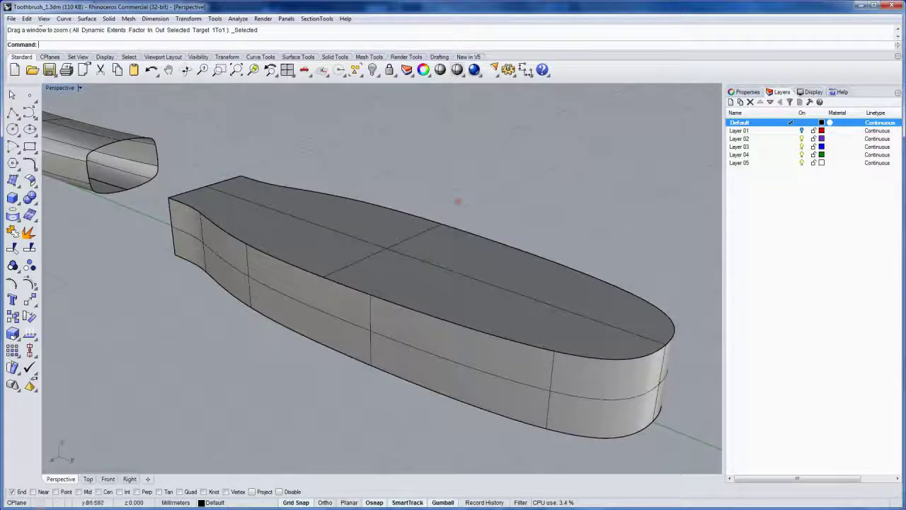
pyautogui.click(333, 57)
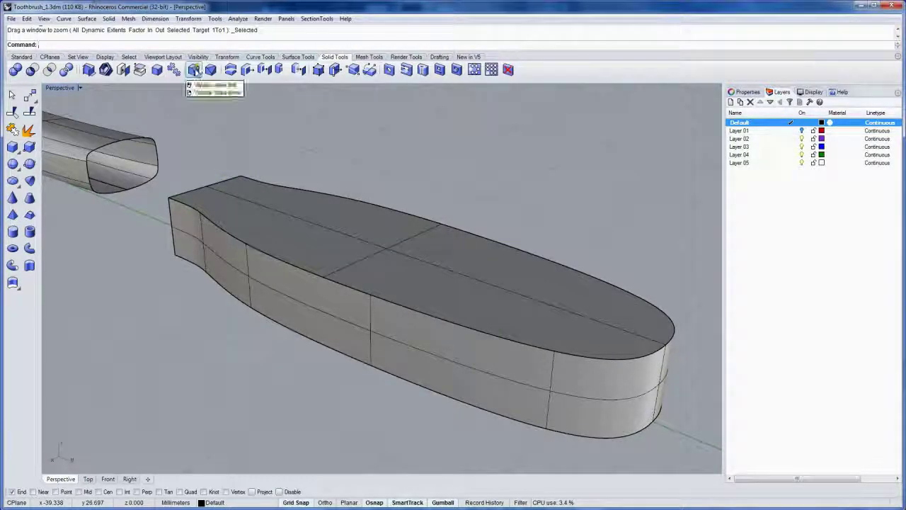
pyautogui.click(193, 74)
pyautogui.click(220, 225)
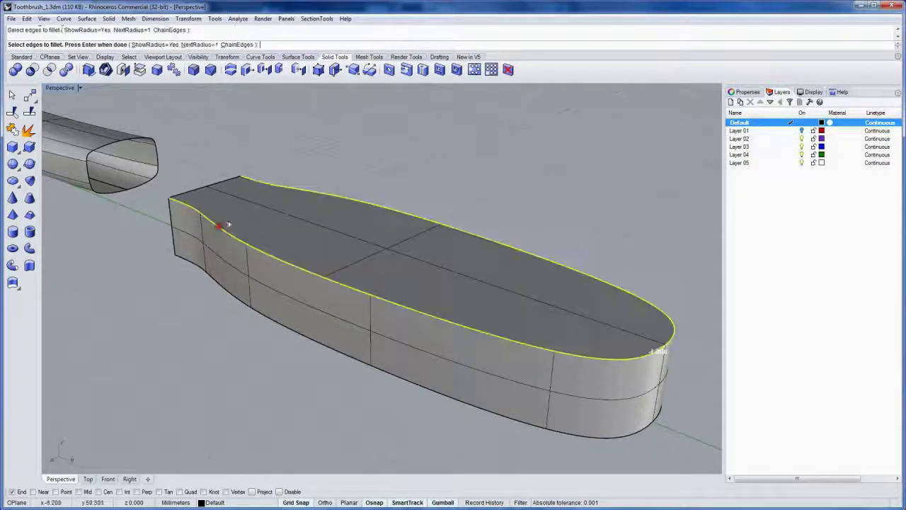
pyautogui.click(229, 290)
pyautogui.press('Return')
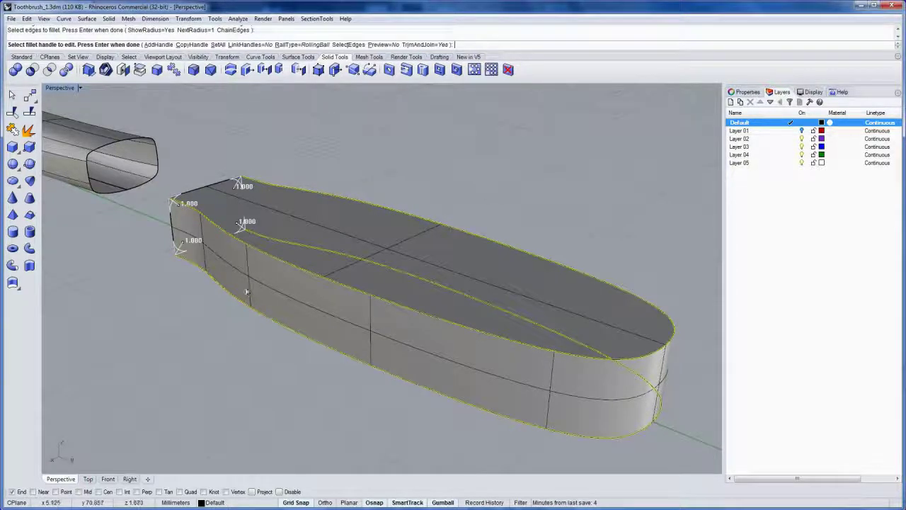
pyautogui.click(217, 44)
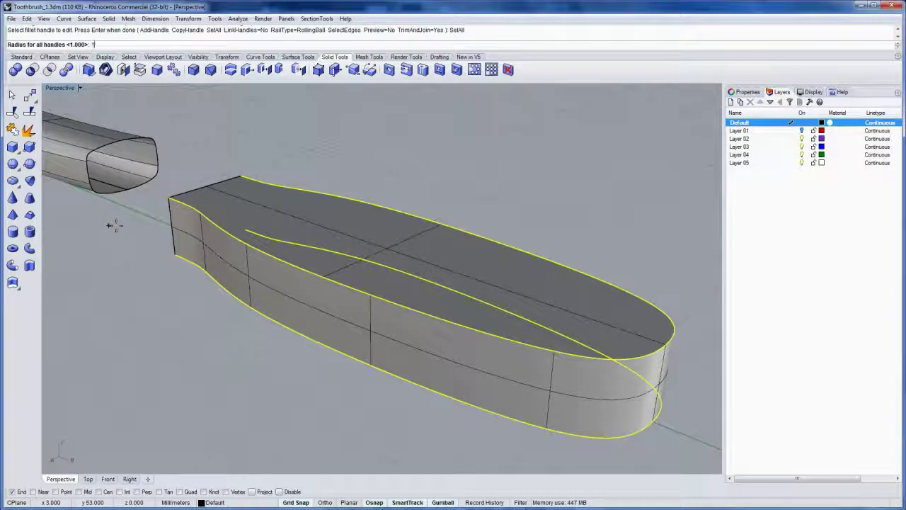
pyautogui.write('1.5')
pyautogui.press('Return')
pyautogui.press('Return')
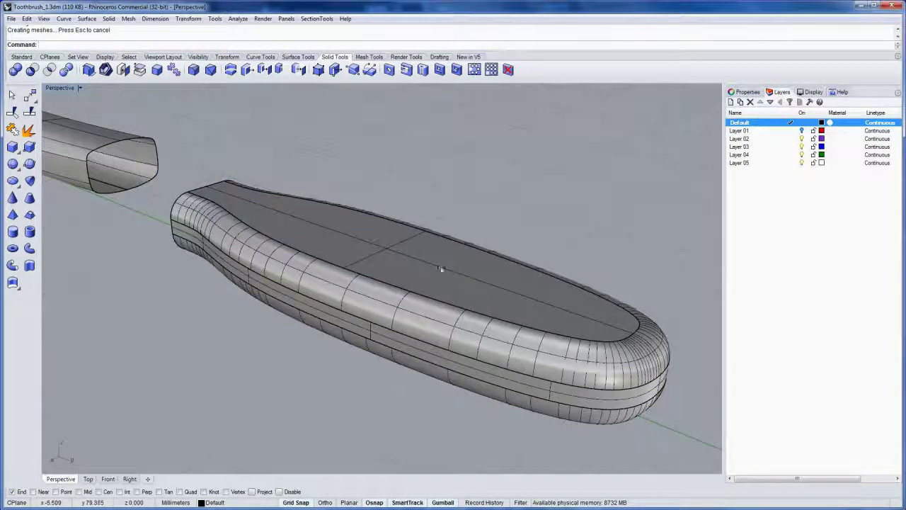
# Delete the flat end face at the neck of the brush head to leave it open
pyautogui.moveTo(441, 267)
pyautogui.mouseDown(button='right')
pyautogui.moveTo(368, 304)
pyautogui.moveTo(431, 285)
pyautogui.moveTo(391, 268)
pyautogui.moveTo(498, 259)
pyautogui.moveTo(514, 248)
pyautogui.moveTo(347, 295)
pyautogui.moveTo(354, 268)
pyautogui.moveTo(292, 251)
pyautogui.mouseUp(button='right')
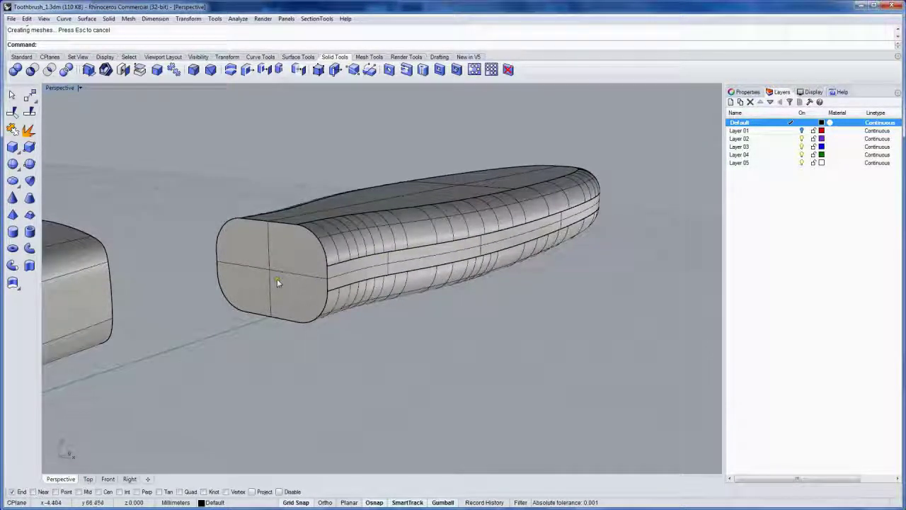
pyautogui.keyDown('ctrl'); pyautogui.keyDown('shift'); pyautogui.click(277, 283); pyautogui.keyUp('shift'); pyautogui.keyUp('ctrl')
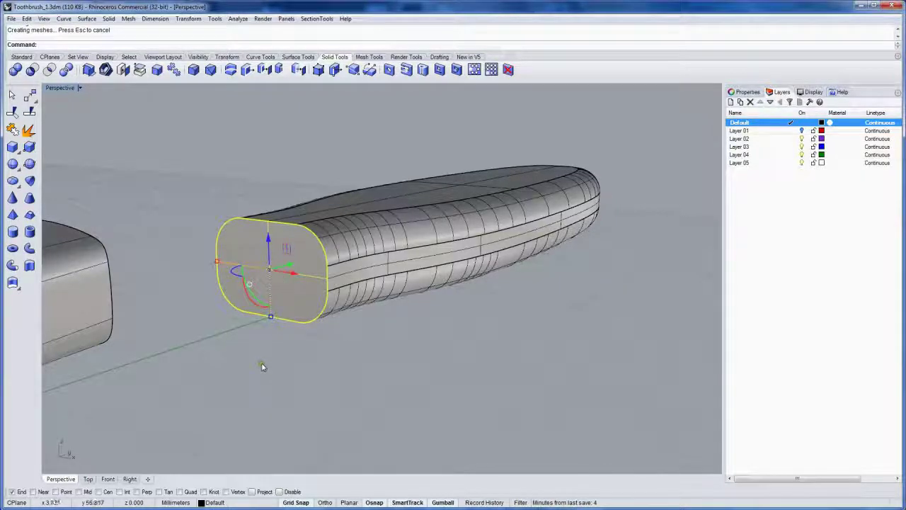
pyautogui.press('Delete')
pyautogui.moveTo(315, 303); pyautogui.dragTo(285, 298, button='right')
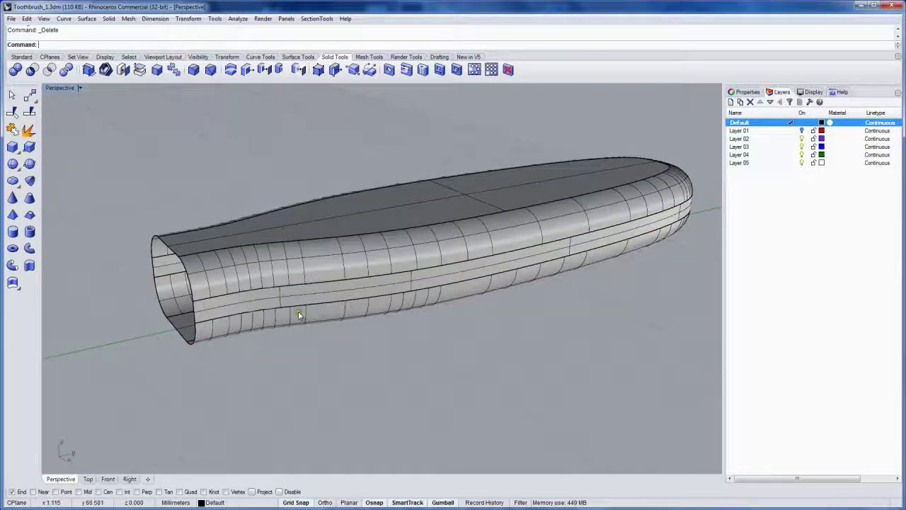
# Move the brush head up and away from the handle and tilt its tip slightly upward in the Right view
pyautogui.click(313, 302)
pyautogui.hotkey('ctrl', 'Tab')
pyautogui.hotkey('ctrl', 'Tab')
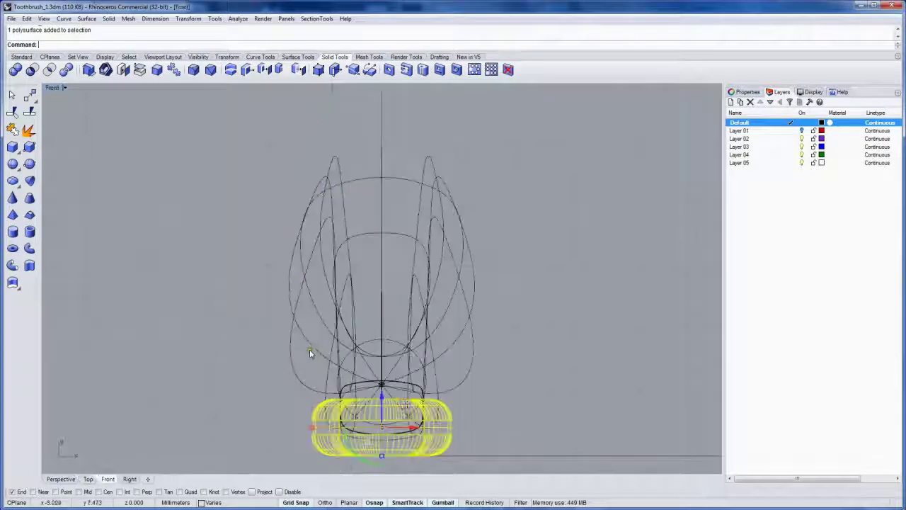
pyautogui.hotkey('ctrl', 'Tab')
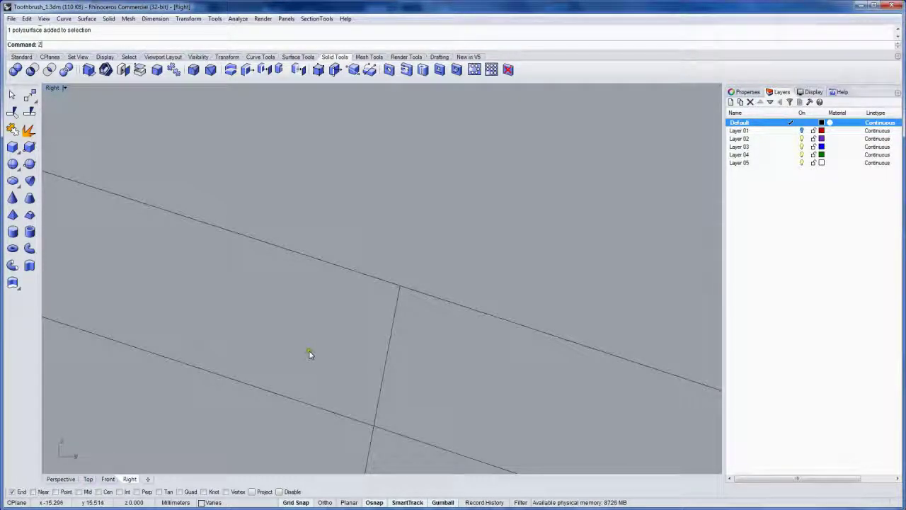
pyautogui.write('s')
pyautogui.press('Return')
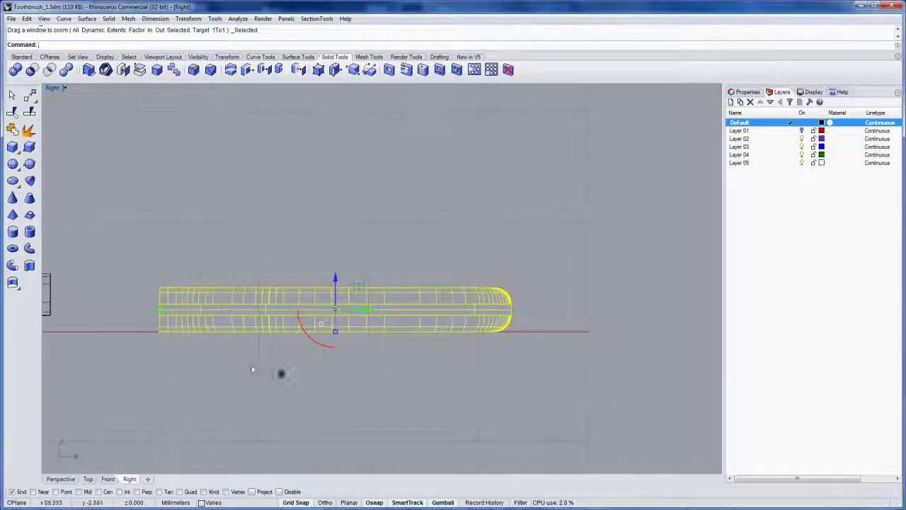
pyautogui.moveTo(462, 265); pyautogui.dragTo(463, 224)
pyautogui.moveTo(440, 289); pyautogui.dragTo(439, 286)
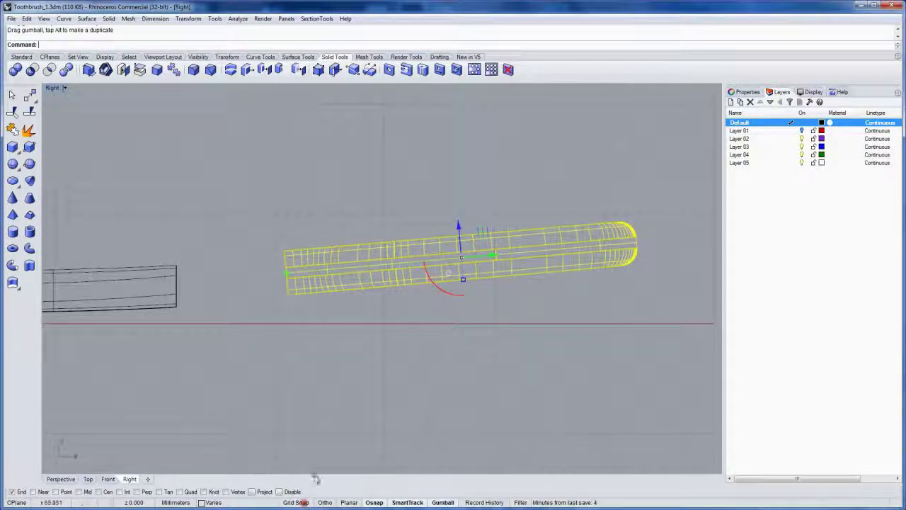
# Turn off Grid Snap and fine-tune the height and tilt of the brush head
pyautogui.moveTo(459, 230); pyautogui.dragTo(456, 246)
pyautogui.moveTo(446, 295)
pyautogui.mouseDown()
pyautogui.moveTo(453, 304)
pyautogui.moveTo(444, 296)
pyautogui.mouseUp()
pyautogui.click(234, 326)
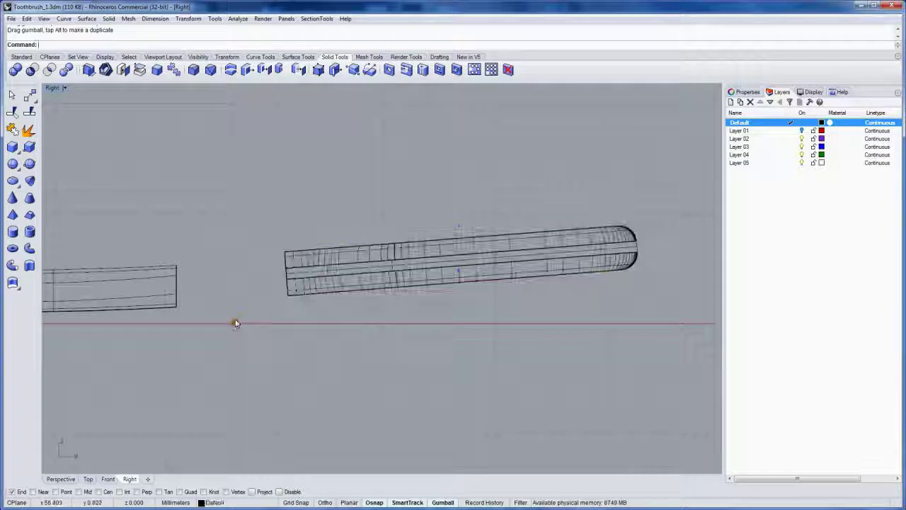
# Rotate the handle's end profile curve to match the head's tilt and raise it slightly
pyautogui.moveTo(234, 324); pyautogui.dragTo(342, 323, button='right')
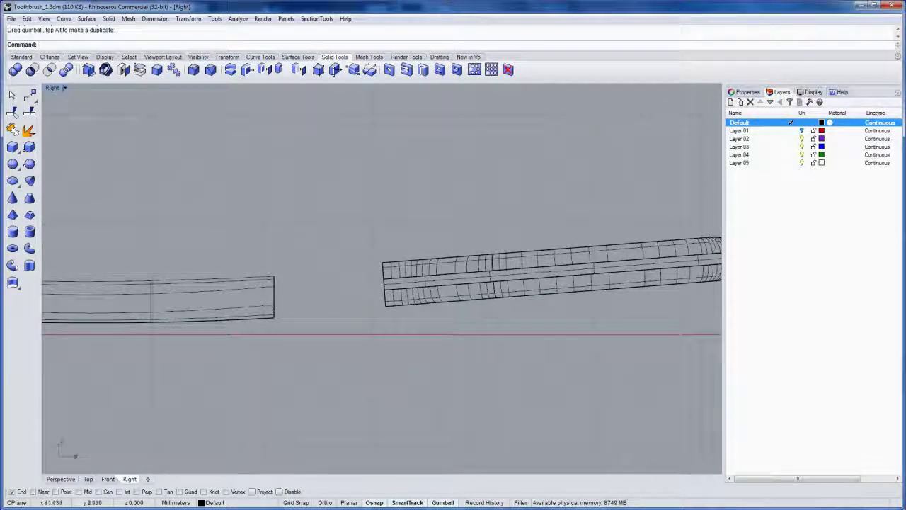
pyautogui.click(274, 293)
pyautogui.click(302, 322)
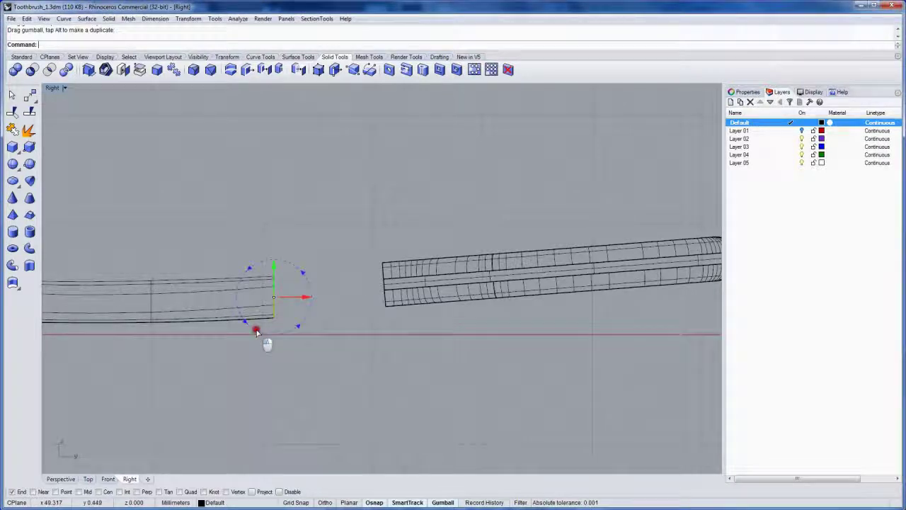
pyautogui.moveTo(259, 329)
pyautogui.mouseDown()
pyautogui.moveTo(275, 344)
pyautogui.moveTo(266, 337)
pyautogui.mouseUp()
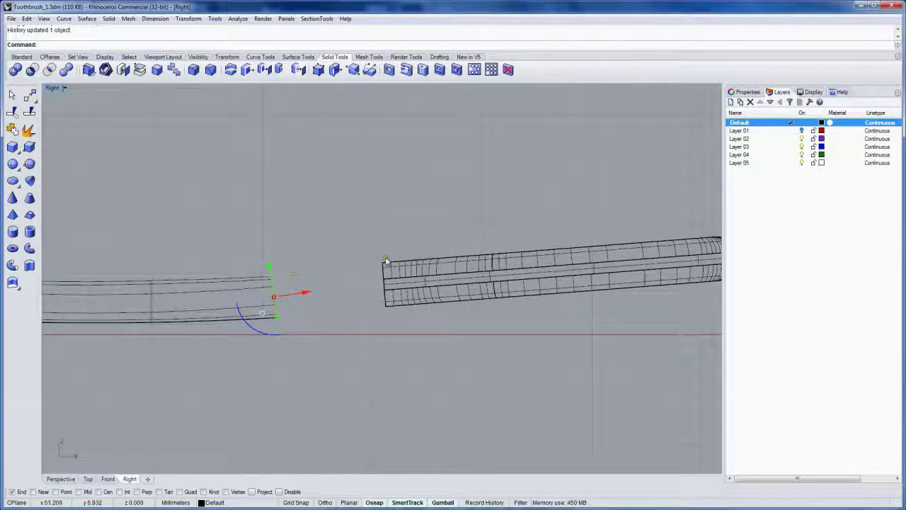
pyautogui.moveTo(263, 335); pyautogui.dragTo(264, 335)
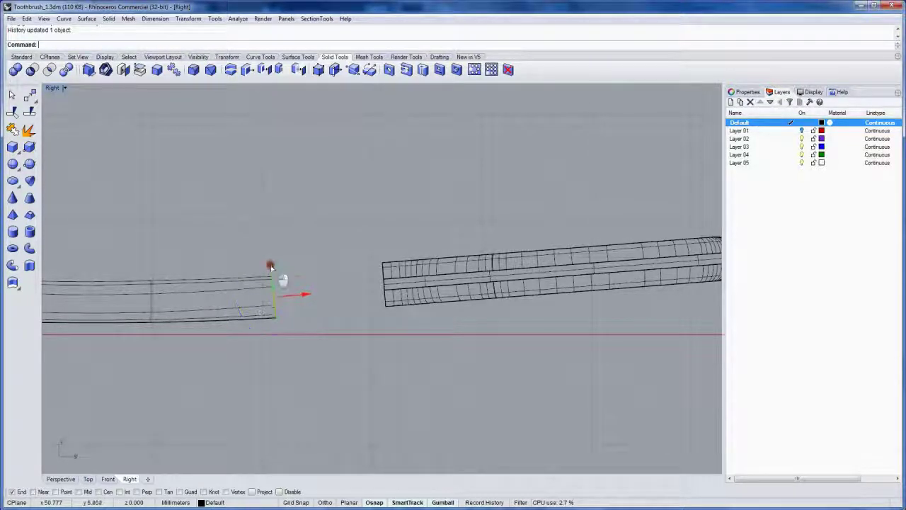
pyautogui.moveTo(272, 270); pyautogui.dragTo(270, 266)
pyautogui.click(218, 255)
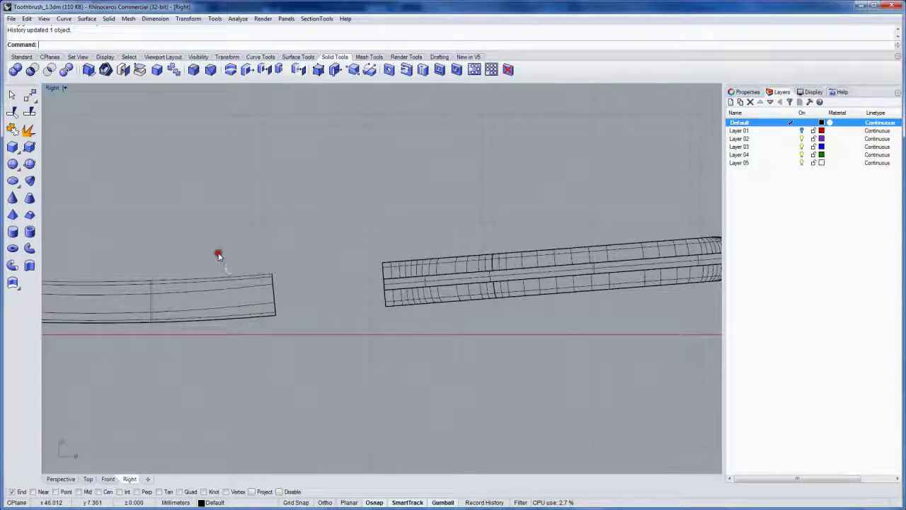
# Rotate the next profile curve along the handle slightly to smooth the neck's transition
pyautogui.click(154, 290)
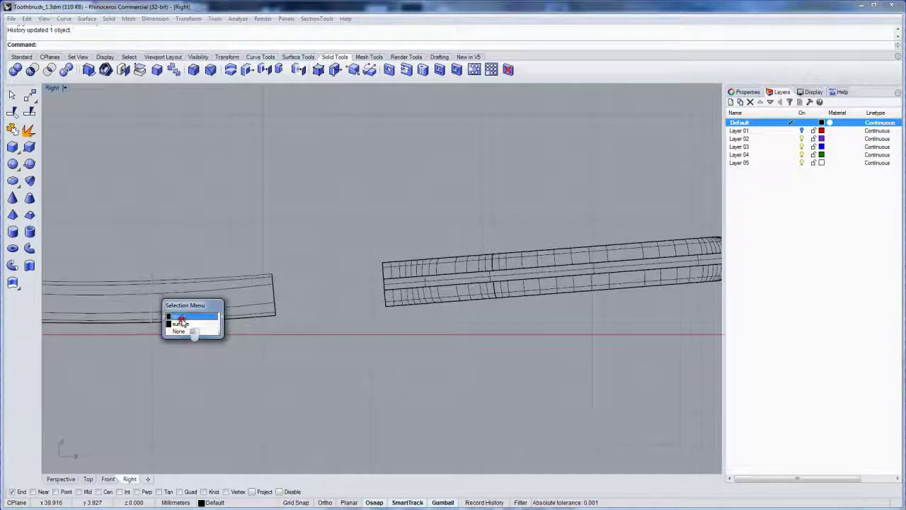
pyautogui.click(185, 328)
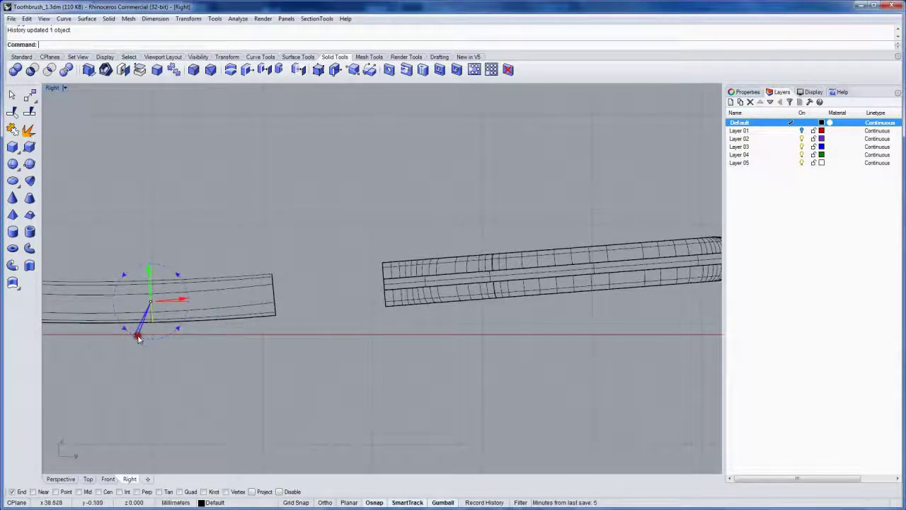
pyautogui.click(145, 362)
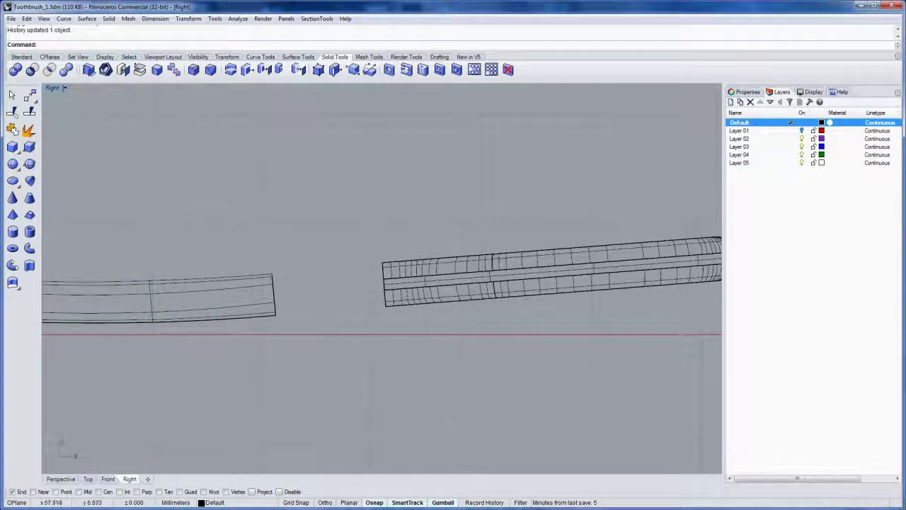
# Rotate the brush head slightly again and adjust its height to line up with the tilted handle end
pyautogui.click(423, 267)
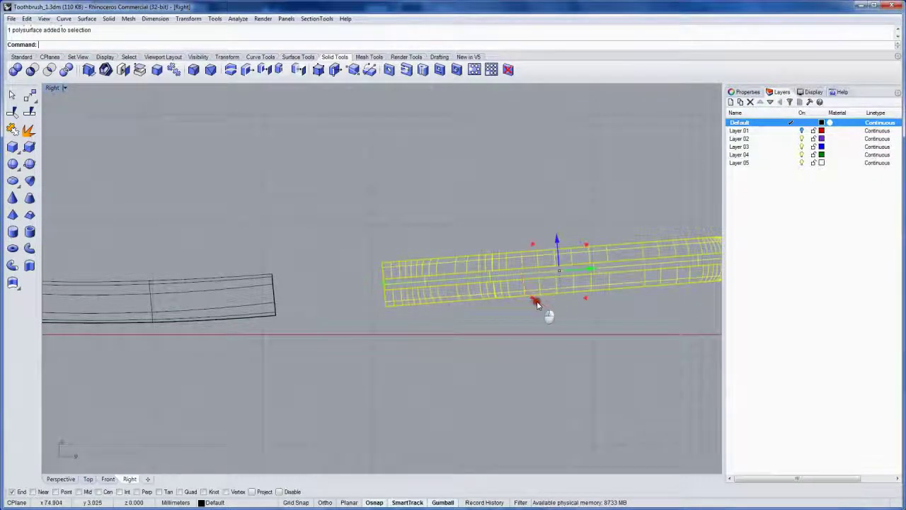
pyautogui.moveTo(536, 303); pyautogui.dragTo(537, 303)
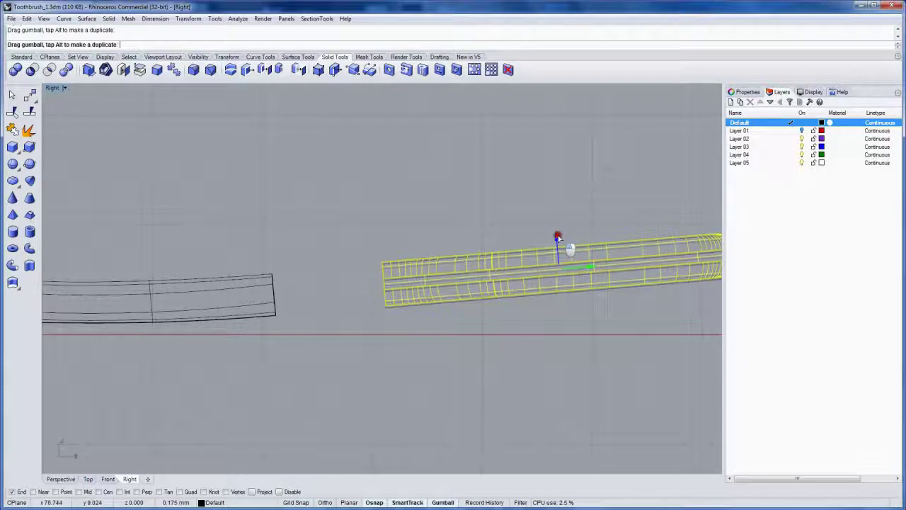
pyautogui.click(504, 218)
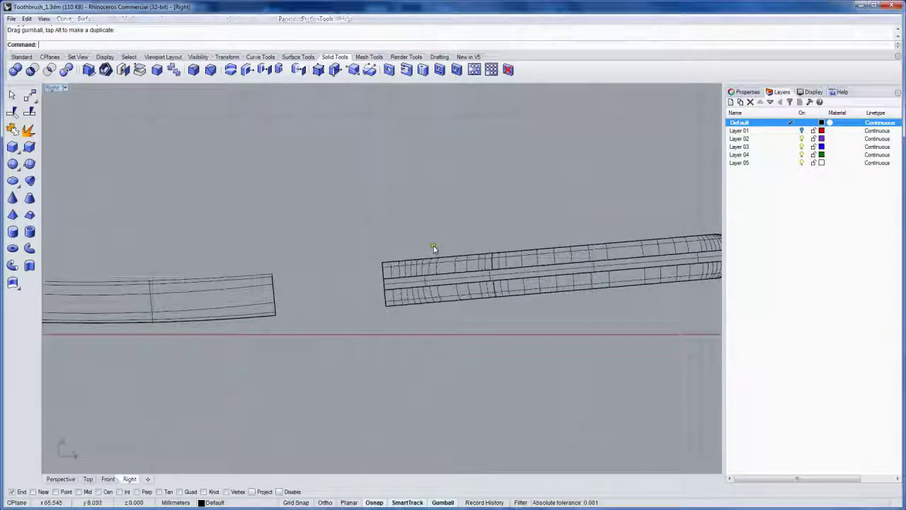
# Start a surface blend with AutoChain set to Yes between the brush head's open edge loop and the handle's open end edge
pyautogui.hotkey('ctrl', 'Tab')
pyautogui.scroll(-4, 350, 309)
pyautogui.keyDown('shift'); pyautogui.moveTo(347, 317); pyautogui.dragTo(434, 306, button='right'); pyautogui.keyUp('shift')
pyautogui.click(298, 57)
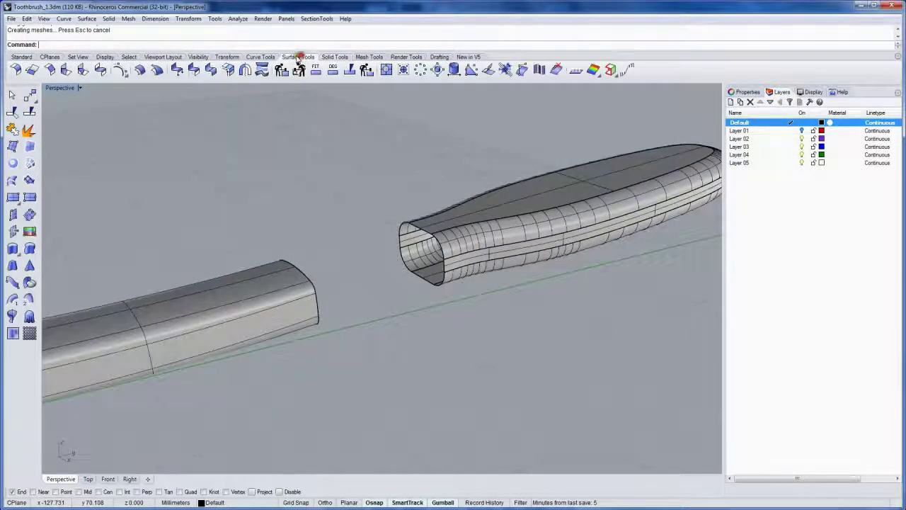
pyautogui.click(100, 68)
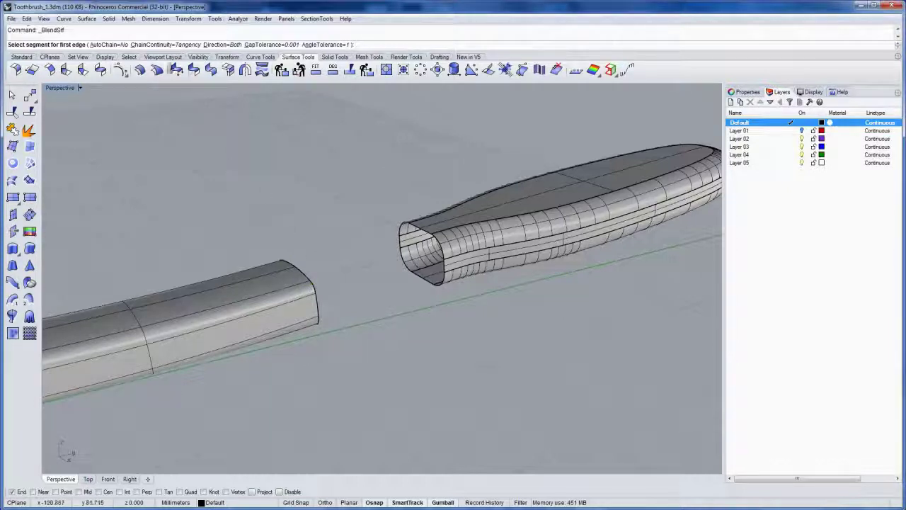
pyautogui.click(116, 44)
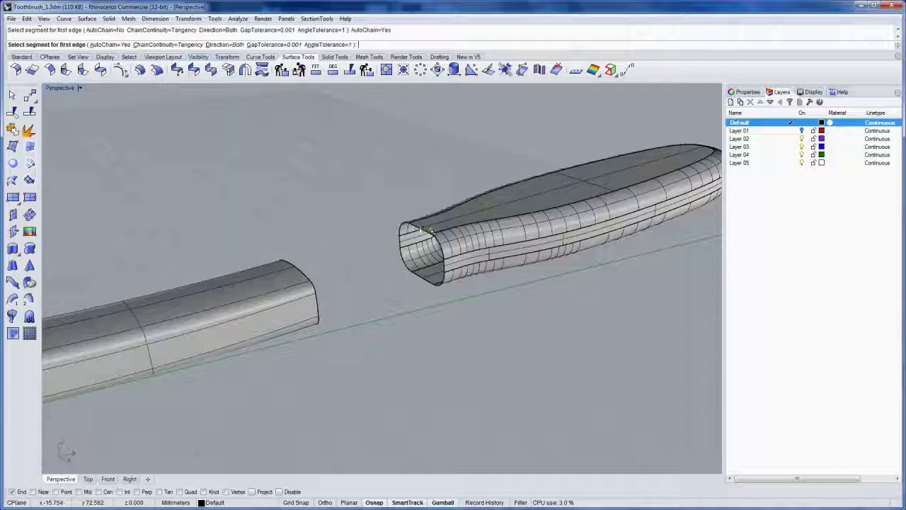
pyautogui.click(430, 235)
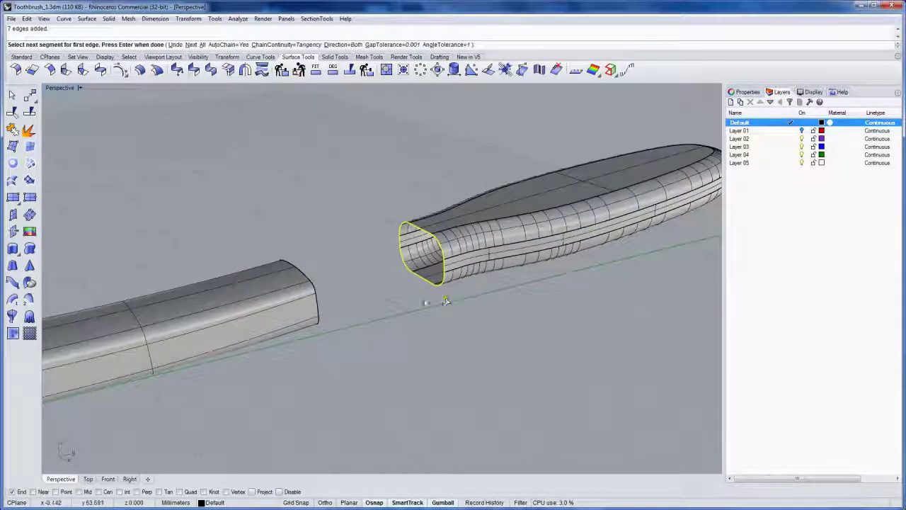
pyautogui.press('Return')
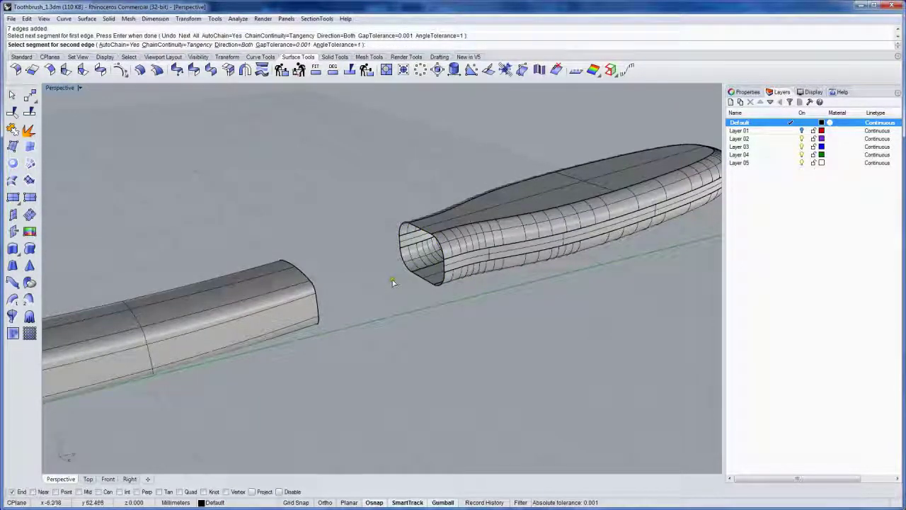
pyautogui.click(308, 280)
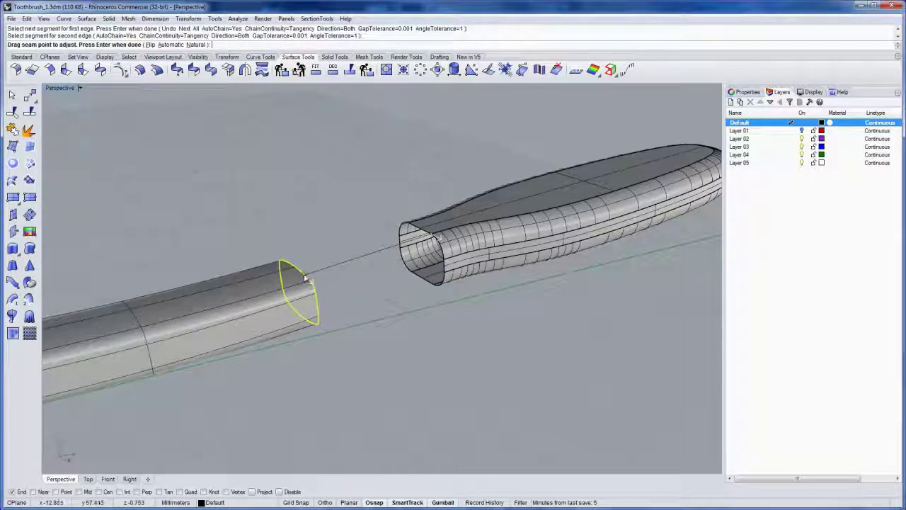
# Enable the Mid object snap and align both blend seam points at the middle of the underside edges
pyautogui.moveTo(304, 277); pyautogui.dragTo(299, 315)
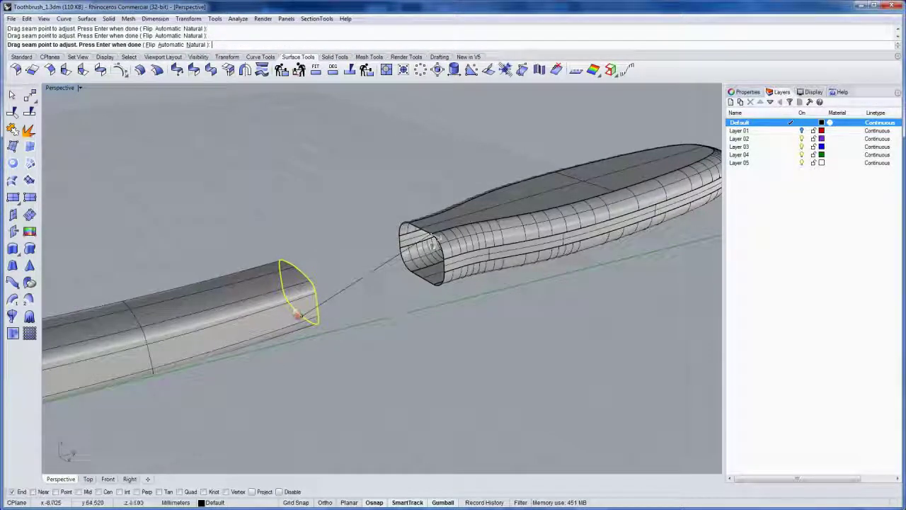
pyautogui.moveTo(432, 241); pyautogui.dragTo(423, 278)
pyautogui.click(83, 492)
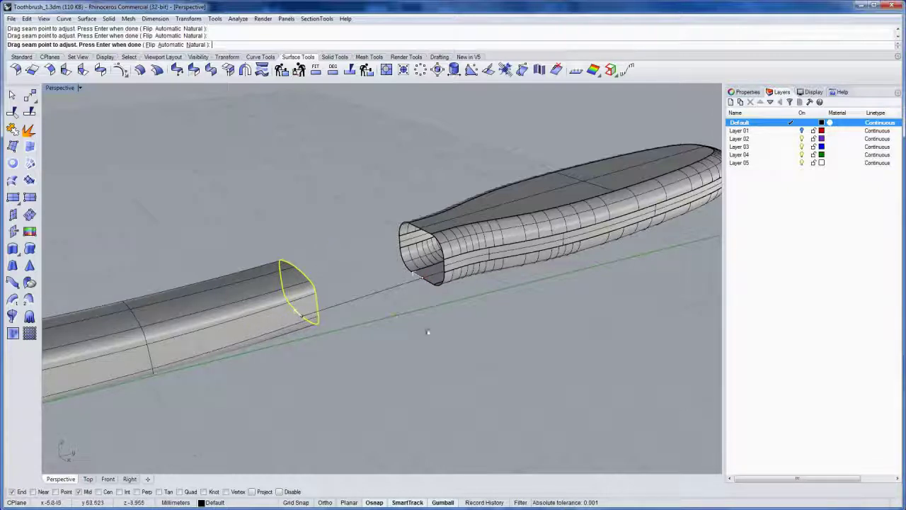
pyautogui.press('Return')
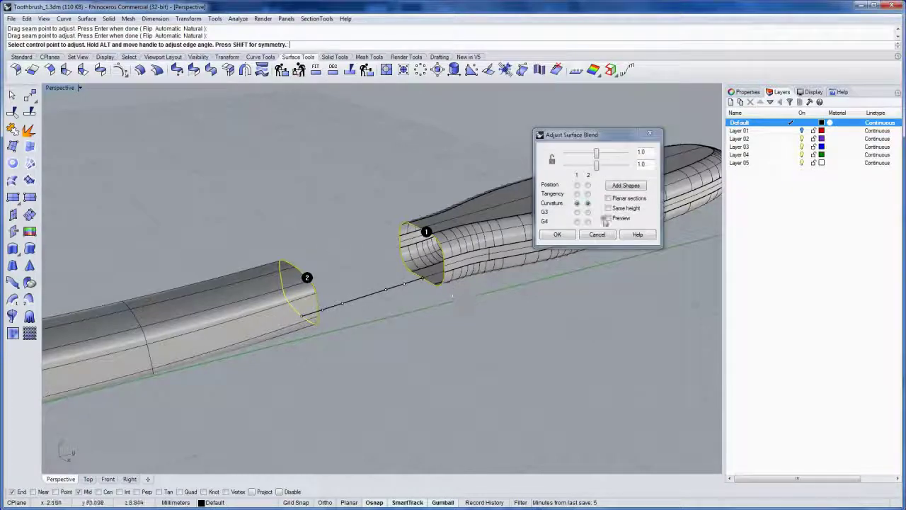
# Preview the surface blend with Curvature continuity at both ends and create it
pyautogui.click(608, 217)
pyautogui.moveTo(408, 293); pyautogui.dragTo(358, 276, button='right')
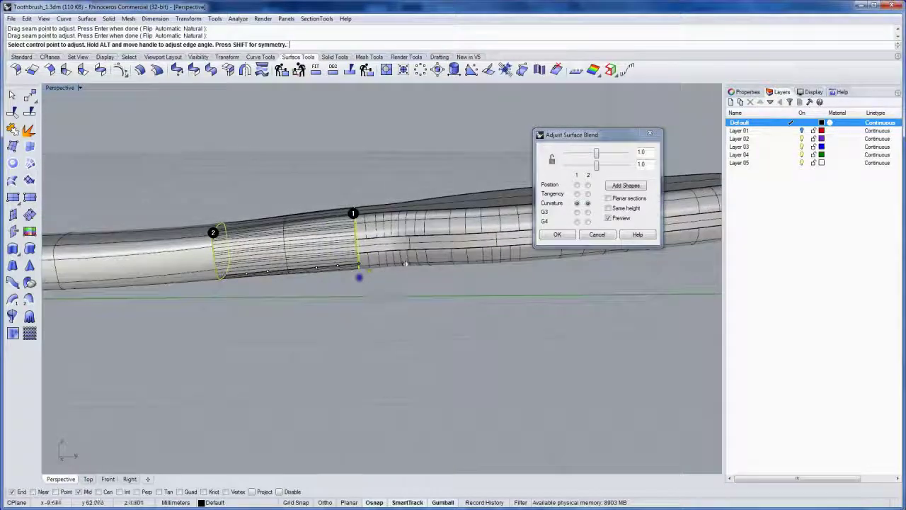
pyautogui.click(557, 234)
# Join the handle, blend surface and brush head into one polysurface, accept the history break, and check the selection
pyautogui.moveTo(488, 265); pyautogui.dragTo(370, 298, button='right')
pyautogui.moveTo(461, 372); pyautogui.dragTo(203, 183)
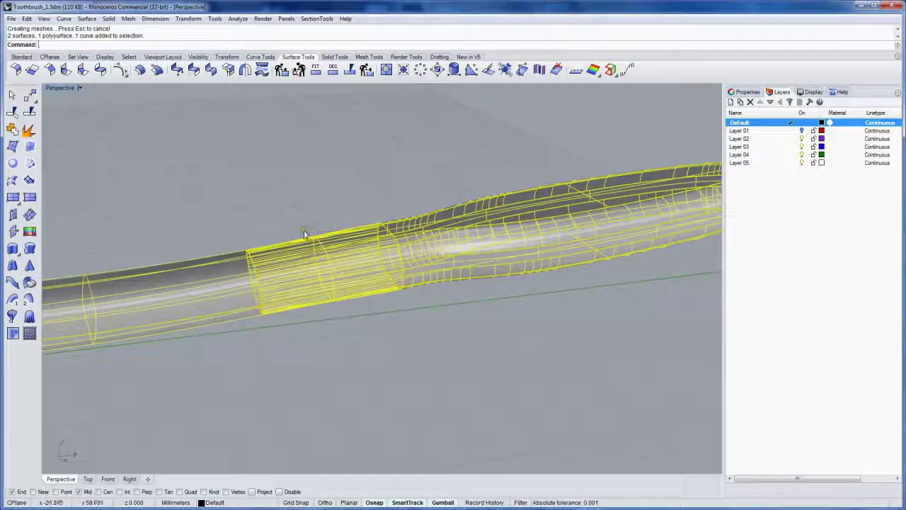
pyautogui.write('join')
pyautogui.press('Return')
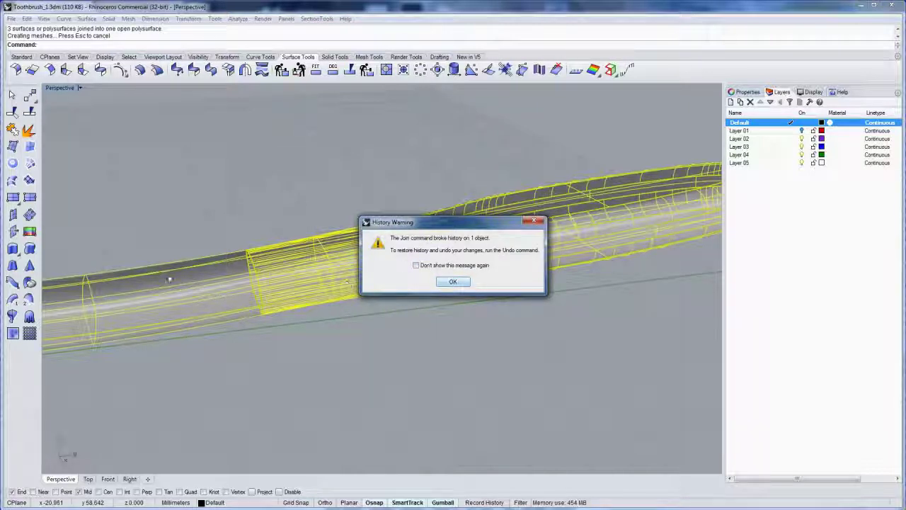
pyautogui.click(453, 281)
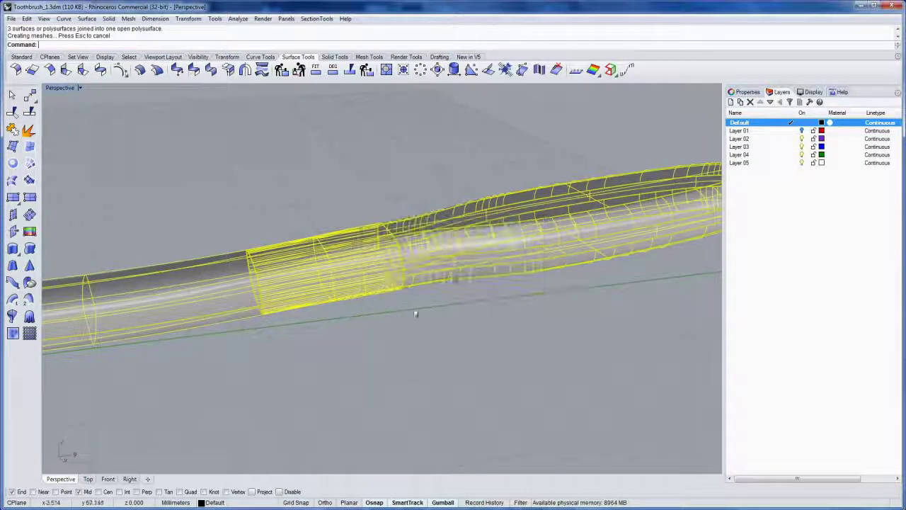
pyautogui.click(388, 330)
pyautogui.click(317, 283)
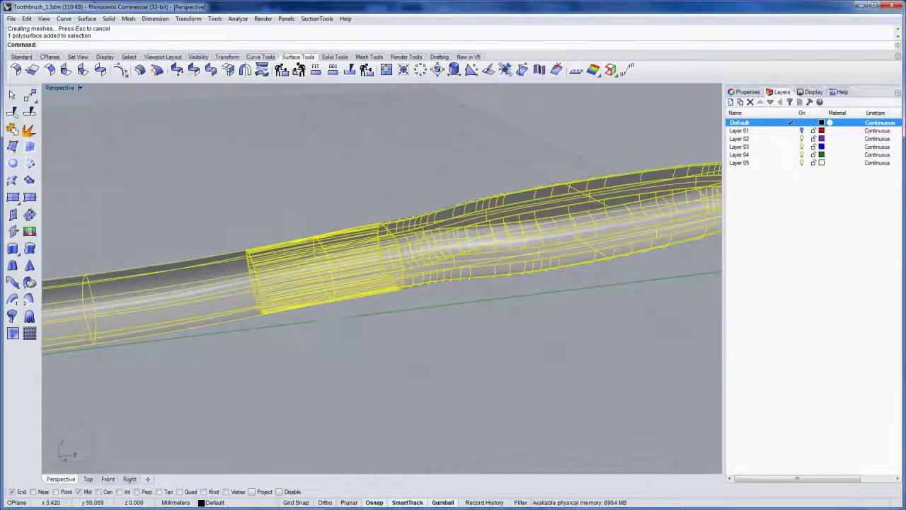
pyautogui.click(342, 344)
pyautogui.moveTo(342, 344); pyautogui.dragTo(360, 310, button='right')
pyautogui.click(362, 257)
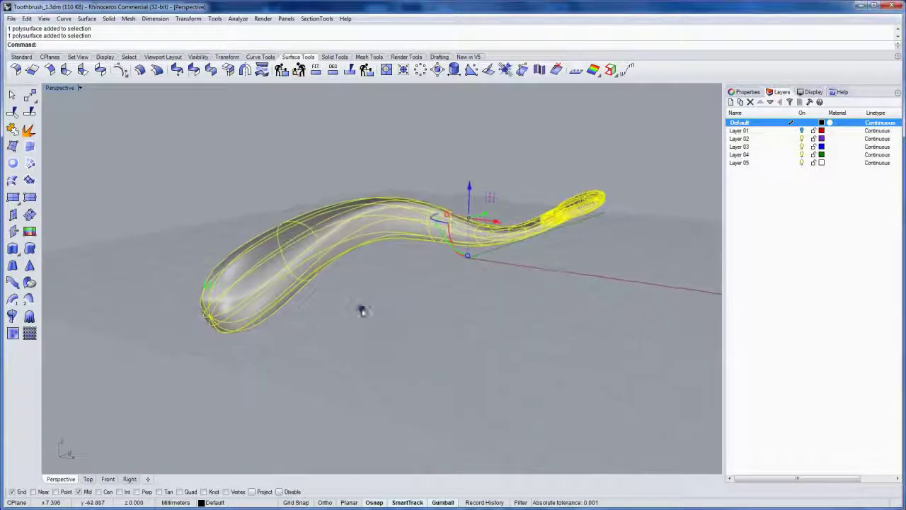
pyautogui.click(367, 320)
# Run ShowEdges on the joined toothbrush polysurface to display its naked edges
pyautogui.write('Sh')
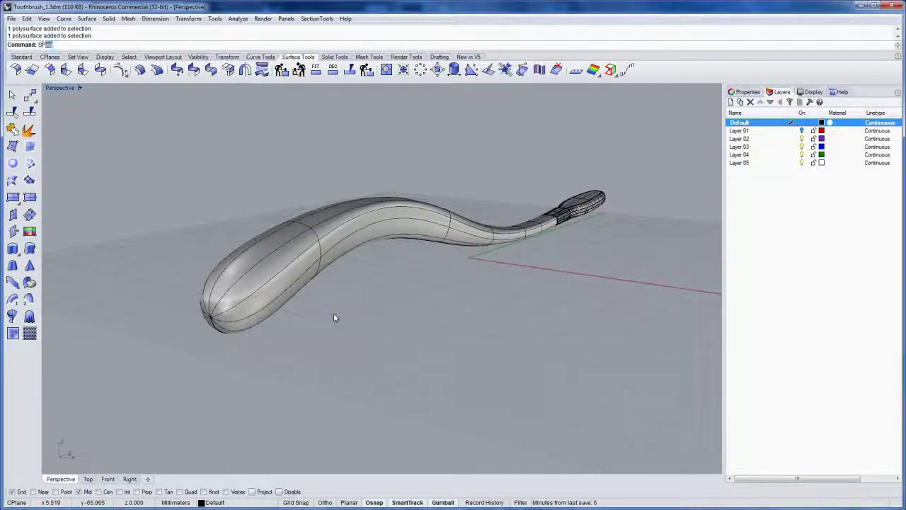
pyautogui.write('owEdges')
pyautogui.press('Return')
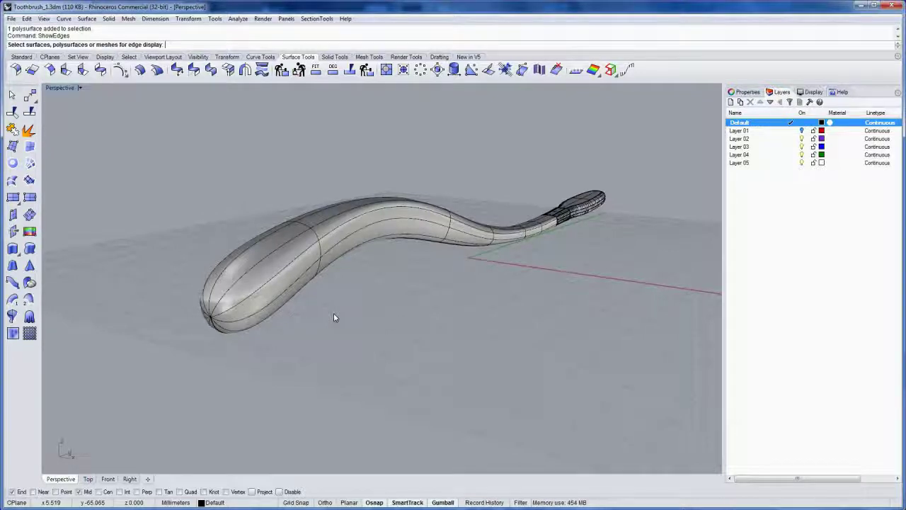
pyautogui.click(246, 252)
pyautogui.press('Return')
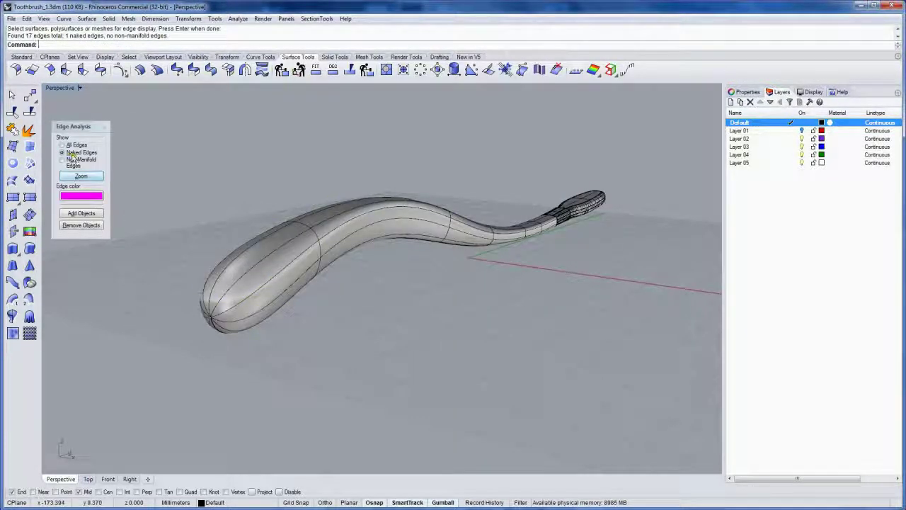
# Zoom to the naked edge and examine the opening at the handle's rounded end
pyautogui.moveTo(178, 269); pyautogui.dragTo(239, 348)
pyautogui.press('Delete')
pyautogui.click(89, 176)
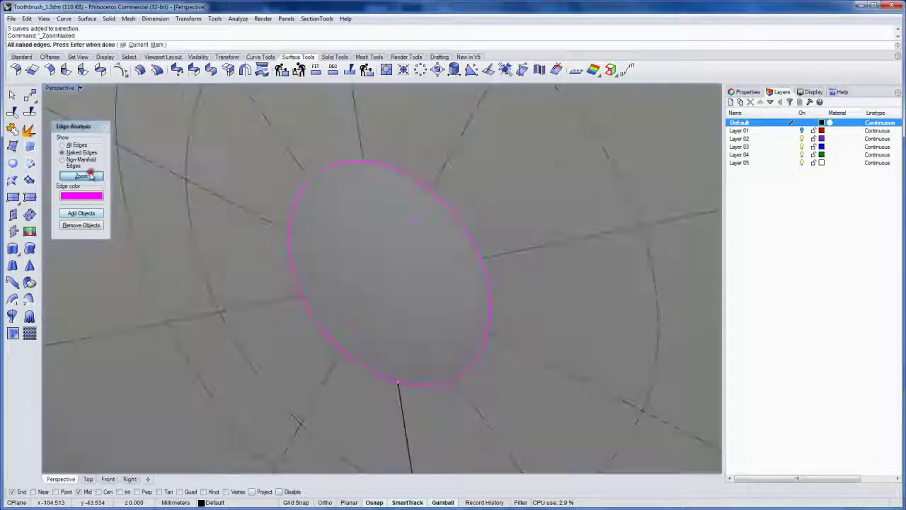
pyautogui.scroll(-10, 424, 287)
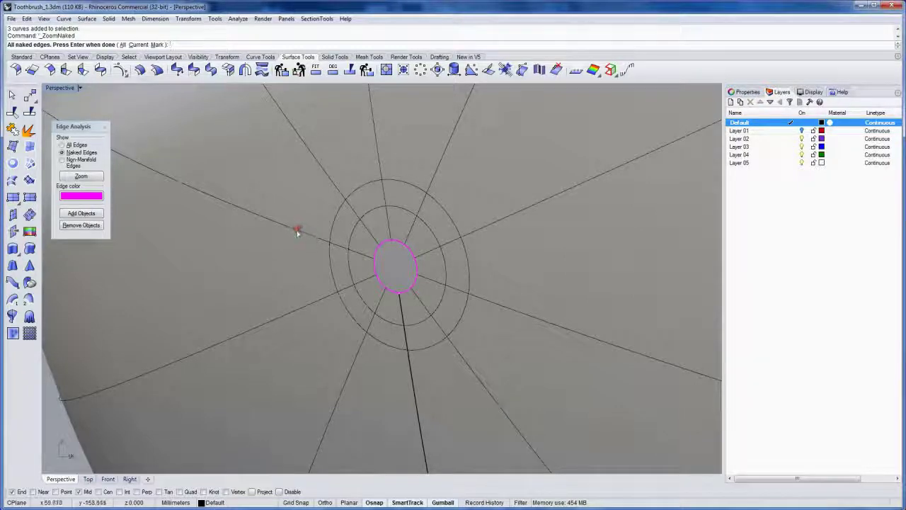
pyautogui.press('Return')
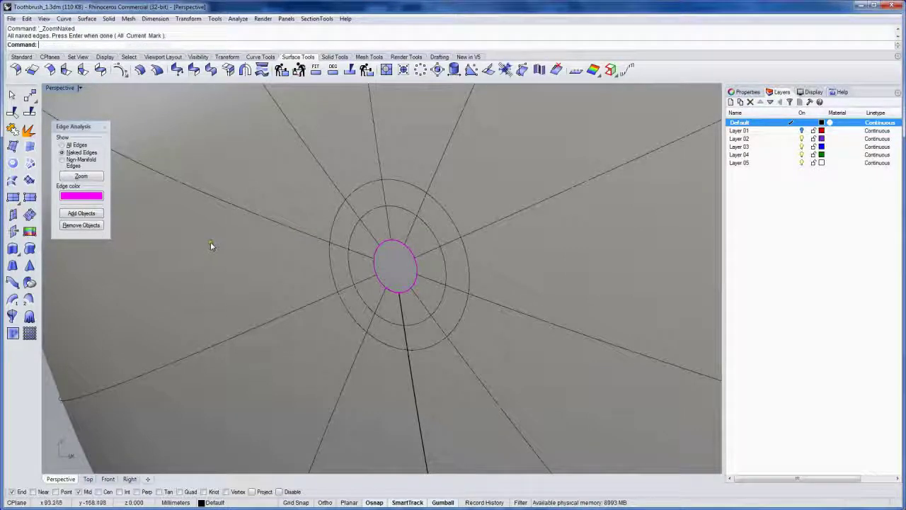
# Cap the small opening at the handle's rounded end, close the edge analysis and fit the whole toothbrush in view
pyautogui.write('Cap')
pyautogui.press('Return')
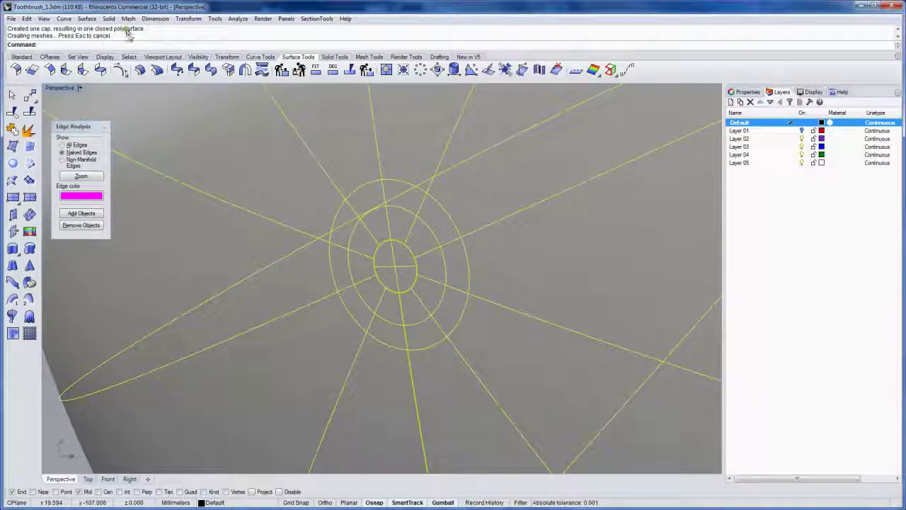
pyautogui.click(104, 128)
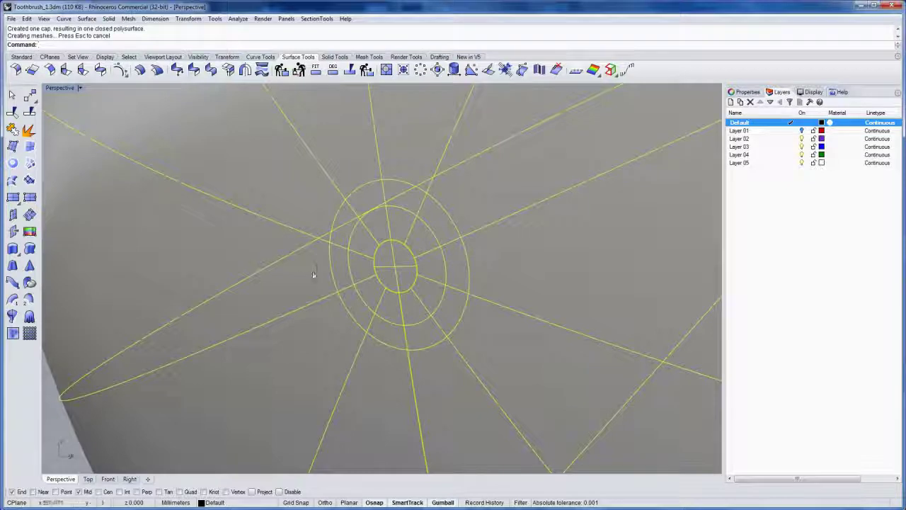
pyautogui.keyDown('ctrl'); pyautogui.moveTo(319, 248); pyautogui.dragTo(279, 380, button='right'); pyautogui.keyUp('ctrl')
pyautogui.click(269, 388)
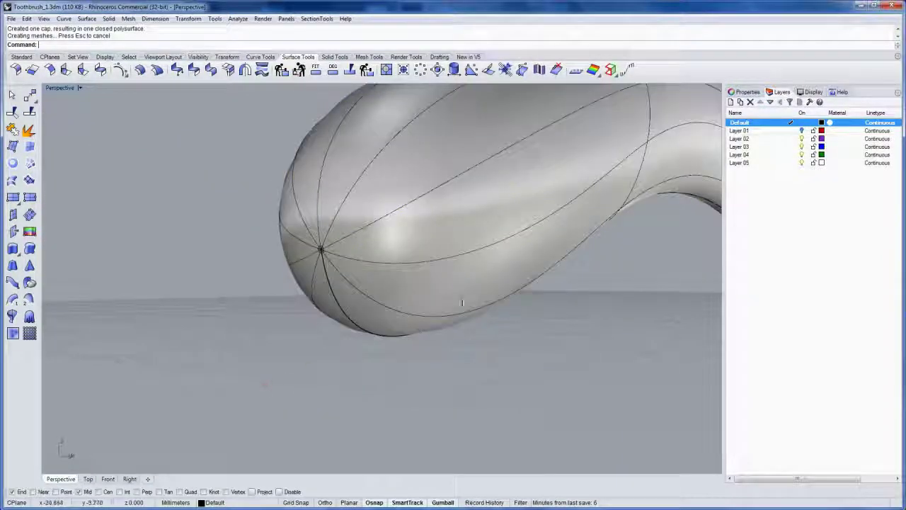
pyautogui.write('ZEA')
pyautogui.press('Return')
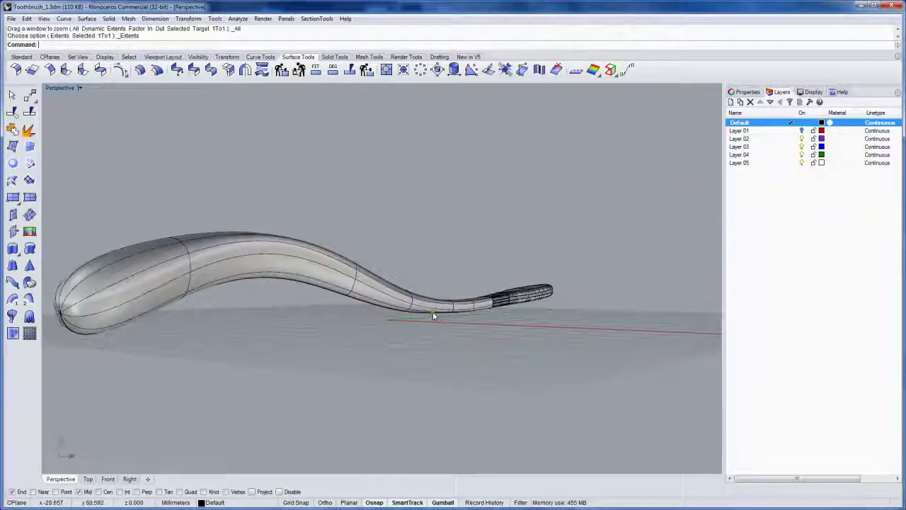